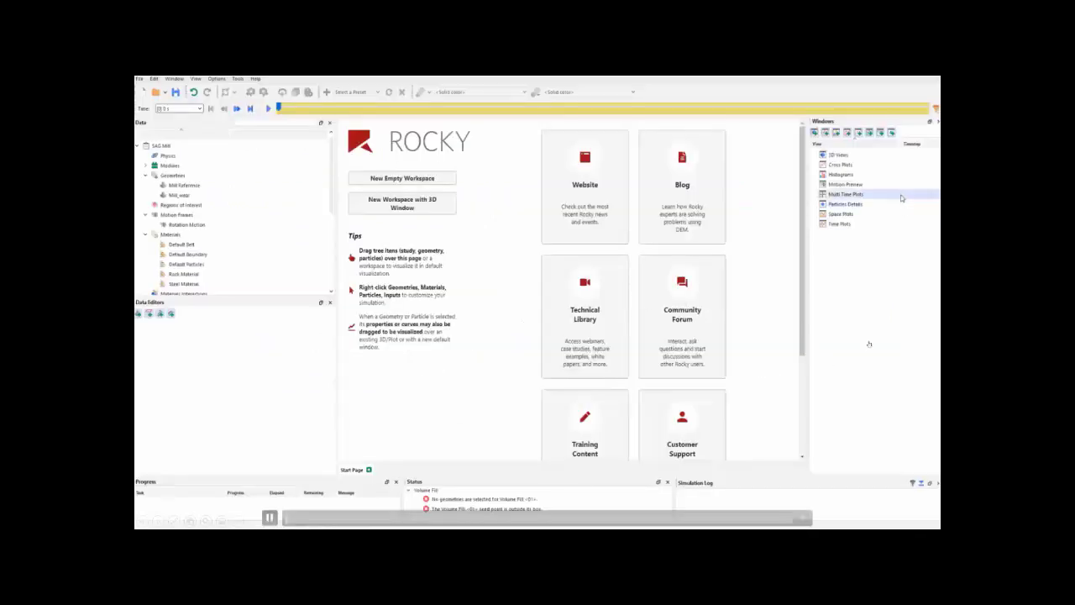
Step: Open a new 3D view showing the SAG mill geometry
click(814, 133)
click(558, 125)
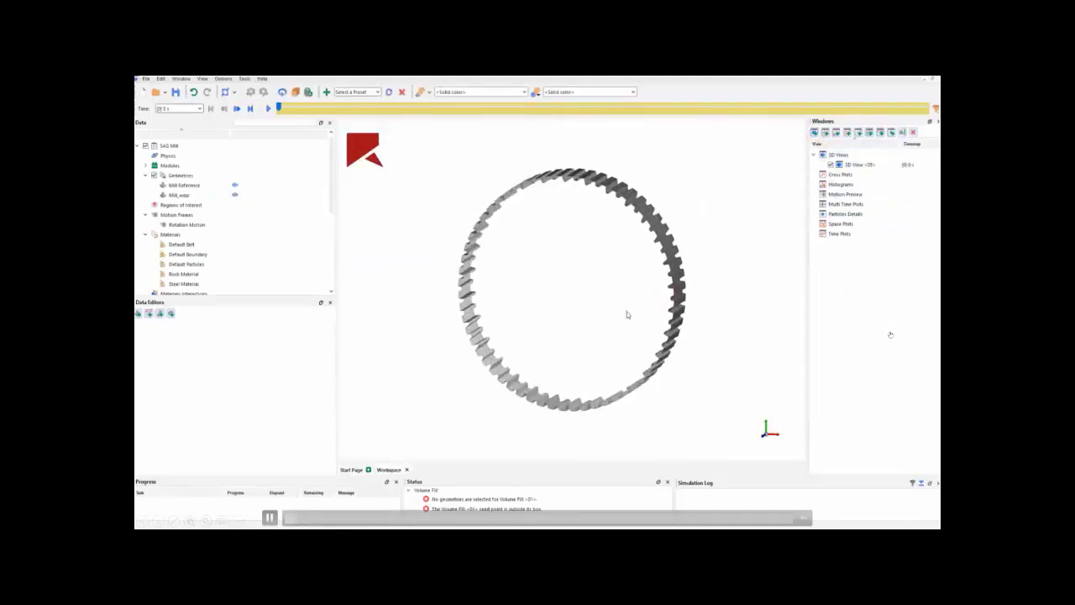
Step: Display the bounding box with its axes around the mill in the 3D view, and hide it again
right_click(710, 278)
mouse_move(769, 305)
click(808, 305)
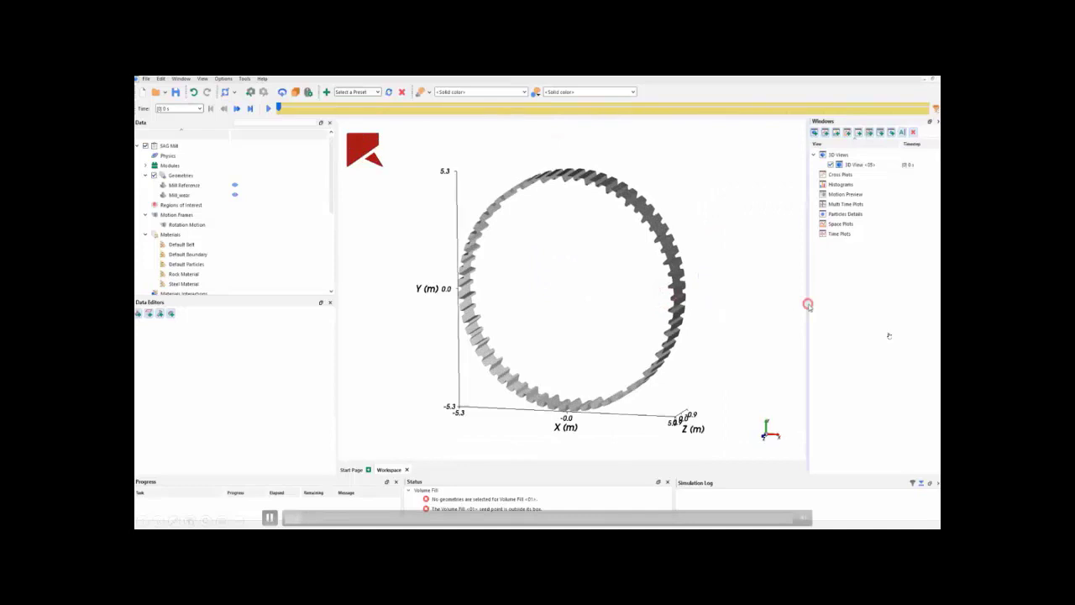
drag(737, 293, 720, 264)
right_click(722, 283)
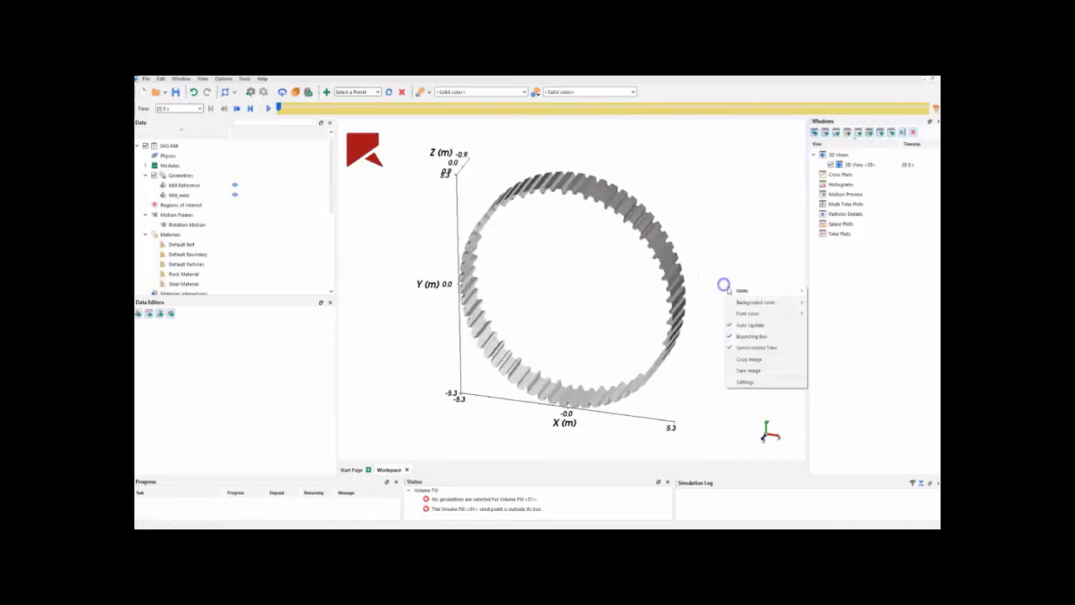
click(756, 340)
drag(717, 359, 680, 343)
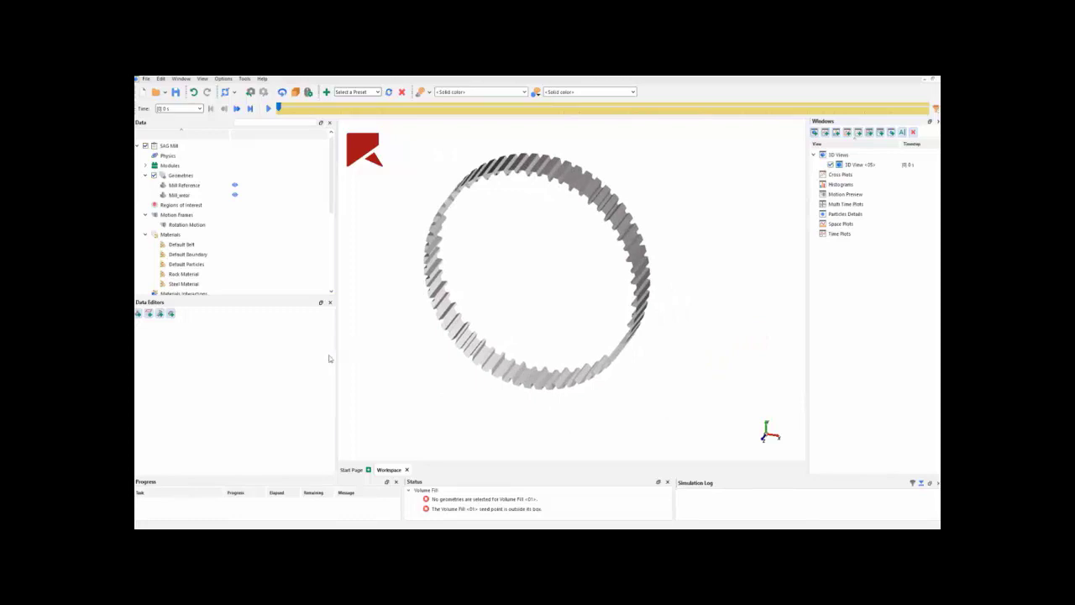
Step: Review the gravity and momentum settings in Physics and the geometry settings of Mill_wear
click(168, 156)
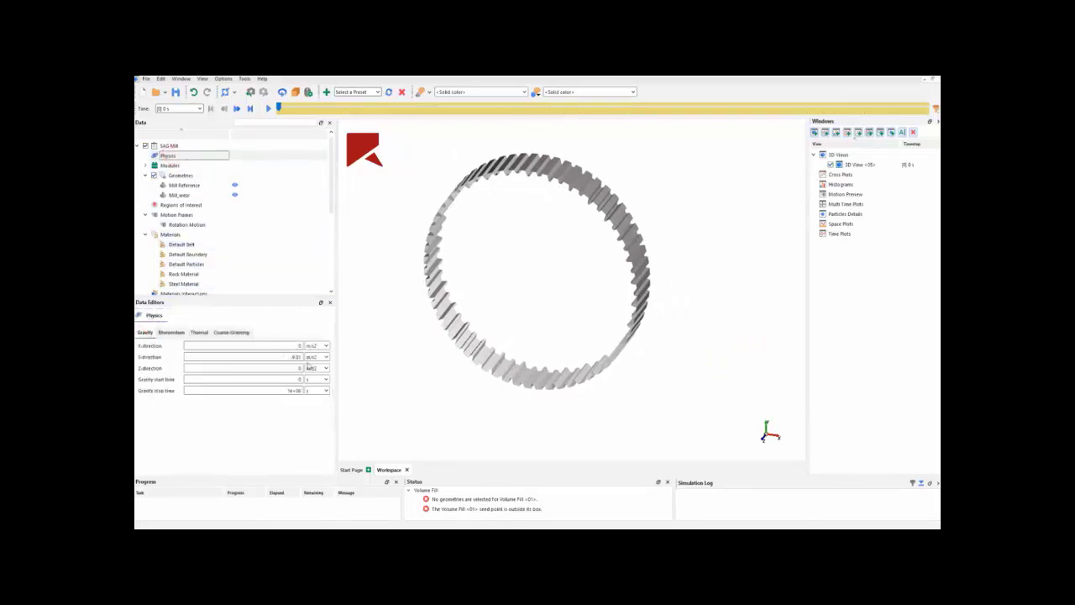
click(170, 332)
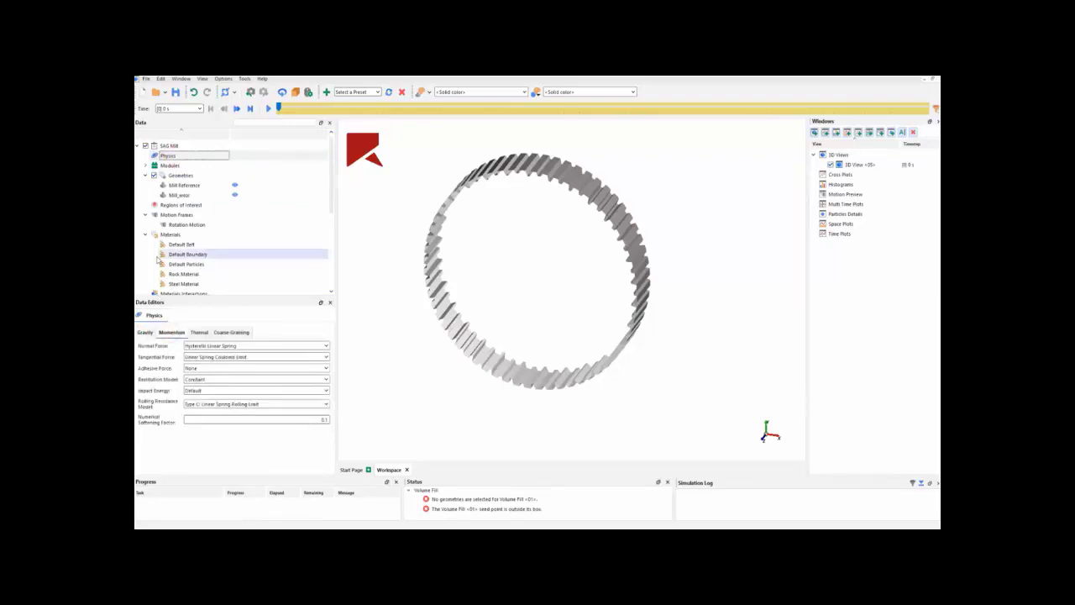
click(181, 174)
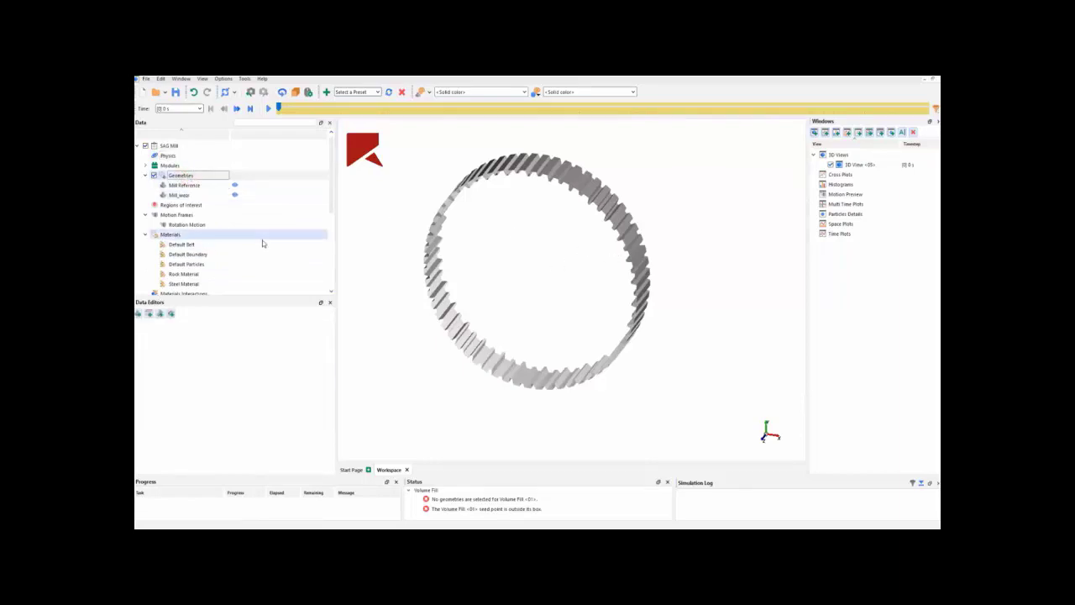
click(186, 195)
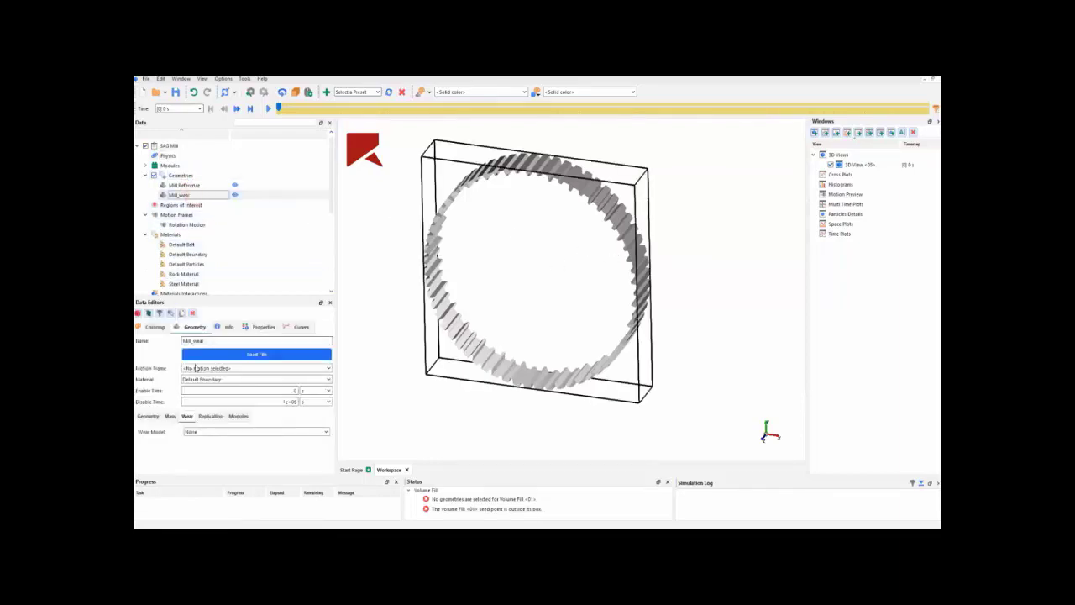
click(147, 418)
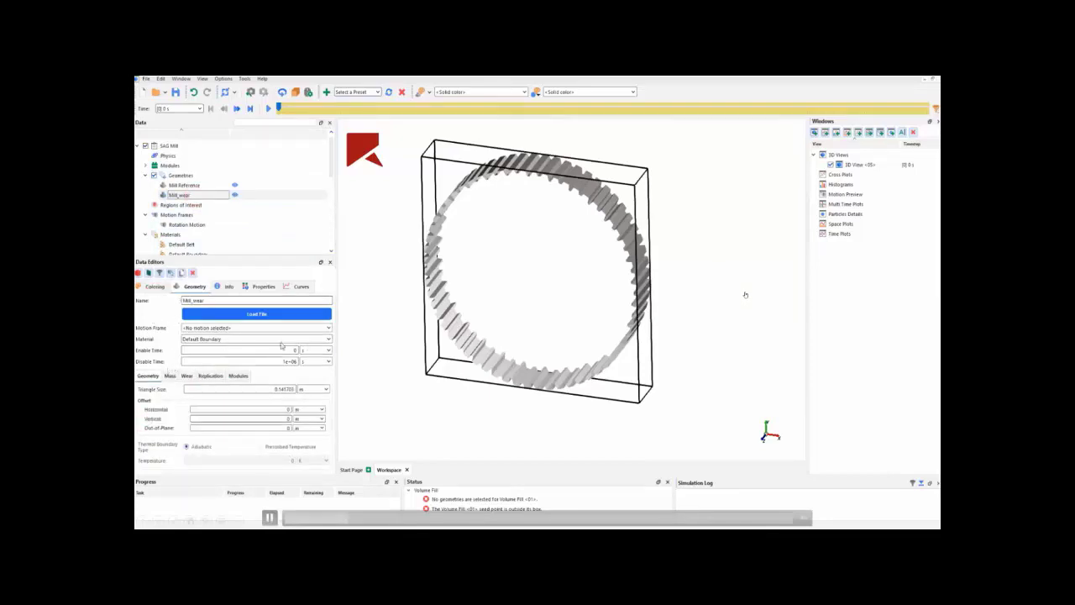
Step: Enable transparency for the Mill Reference geometry
click(184, 184)
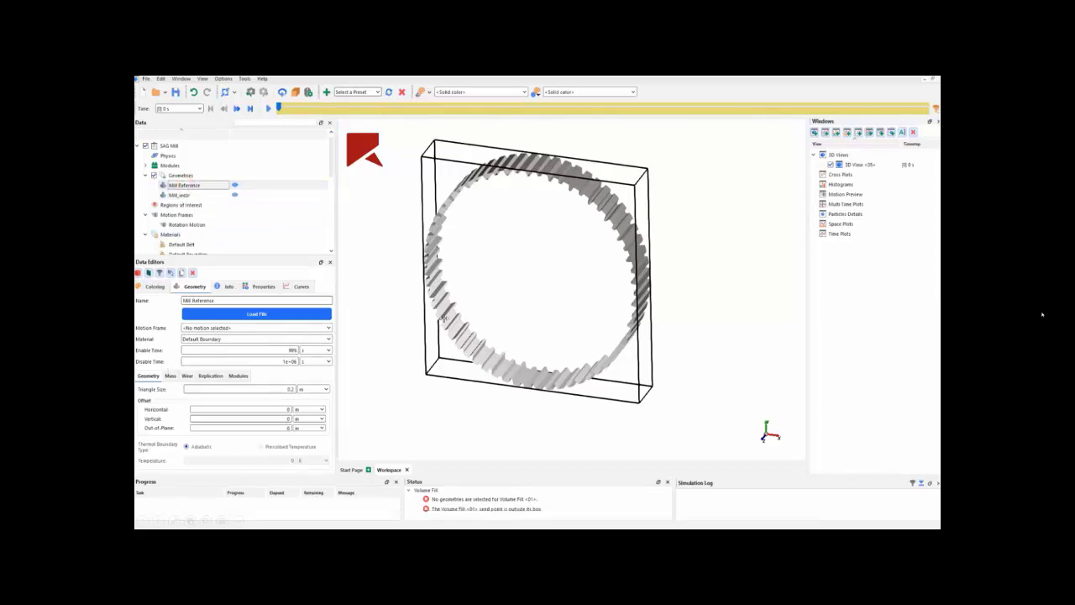
click(155, 286)
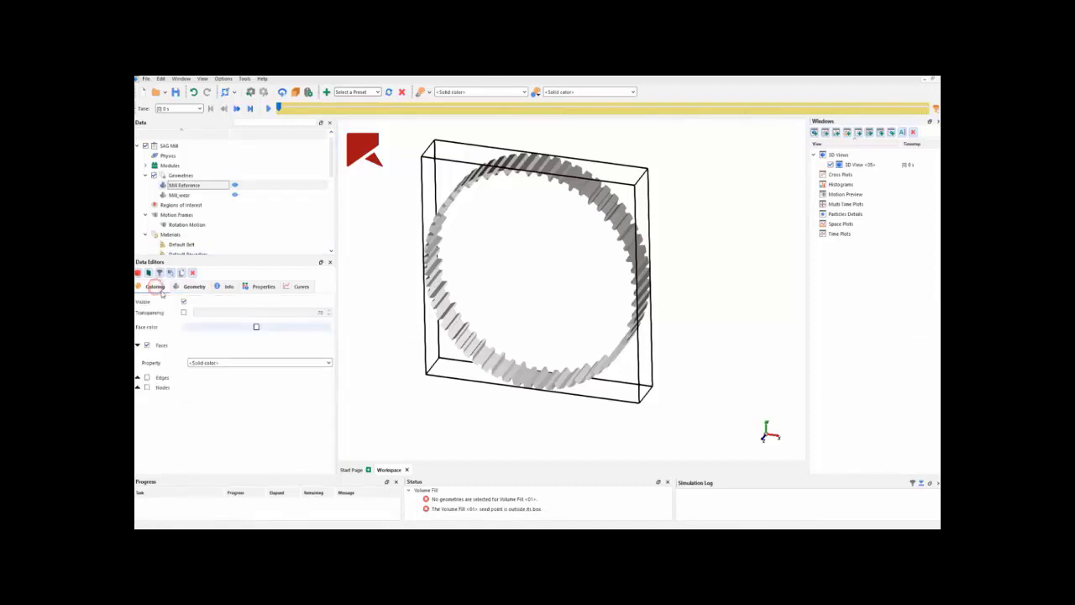
click(183, 313)
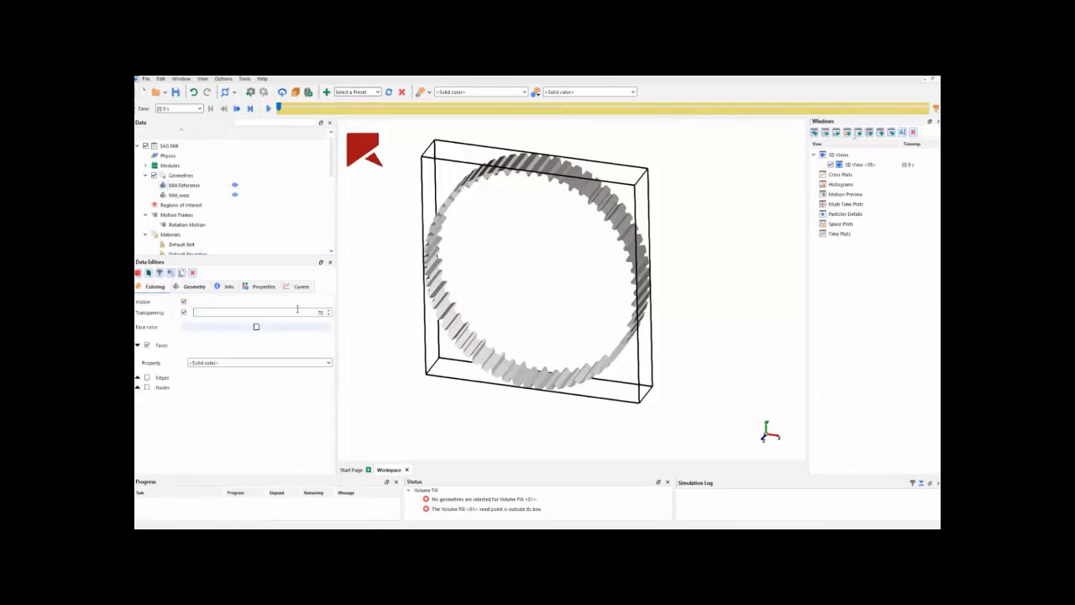
Step: Make the grid edges visible in the 3D view and examine the triangle mesh on the mill's liner up close
click(179, 195)
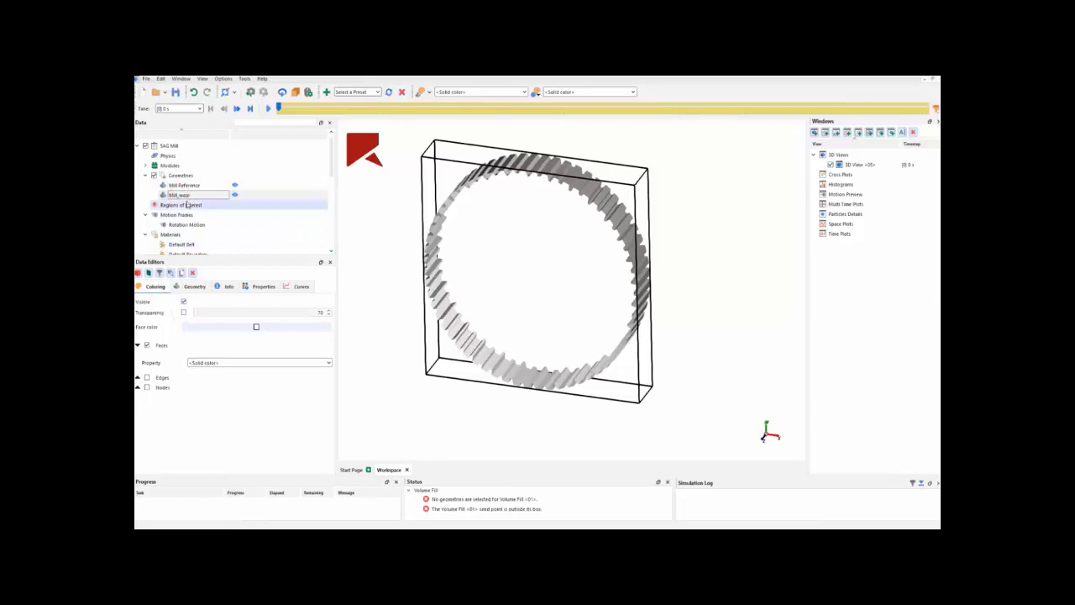
click(193, 286)
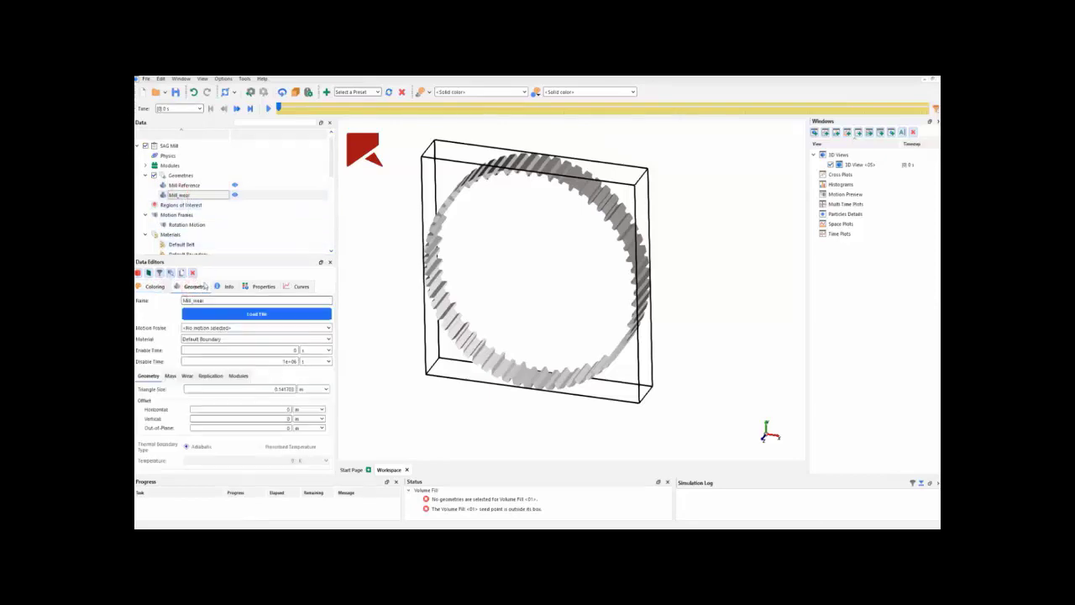
right_click(696, 259)
mouse_move(732, 269)
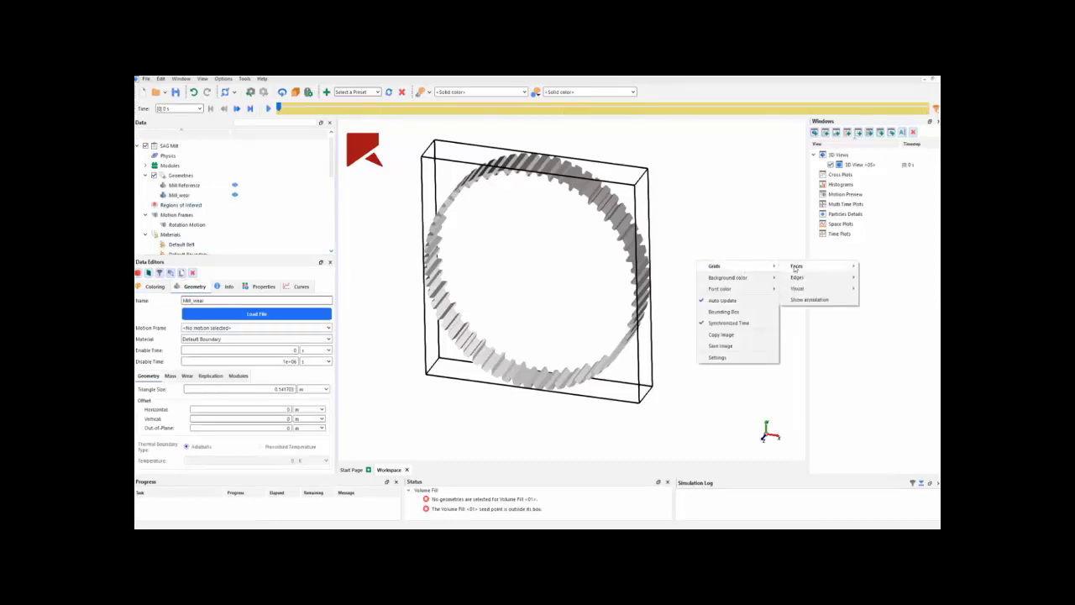
mouse_move(844, 278)
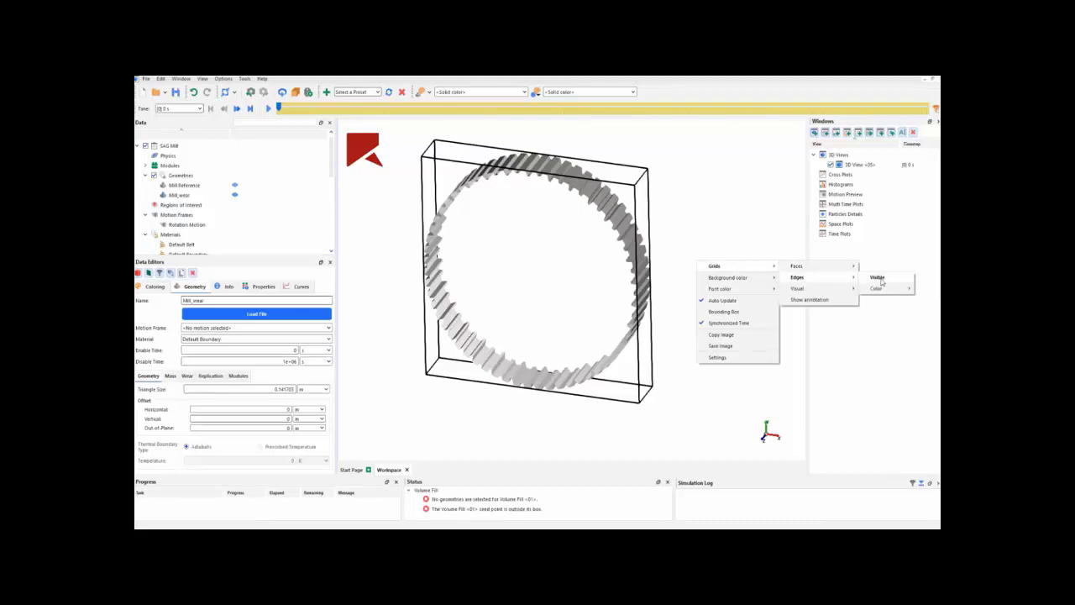
click(878, 277)
drag(478, 407, 543, 398)
scroll(543, 398, up, 5)
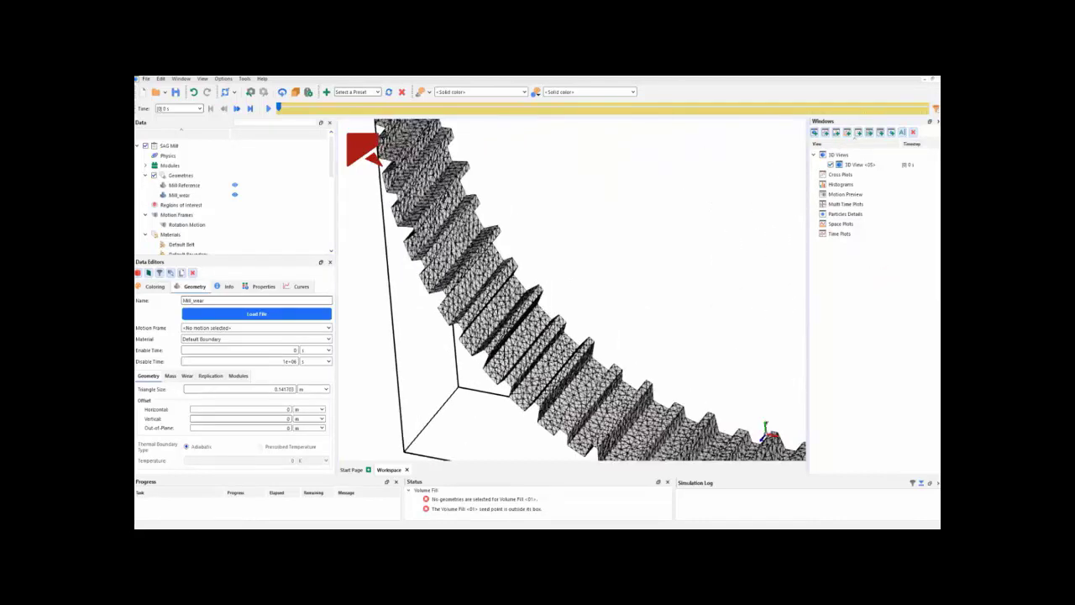
middle_drag(588, 250, 598, 217)
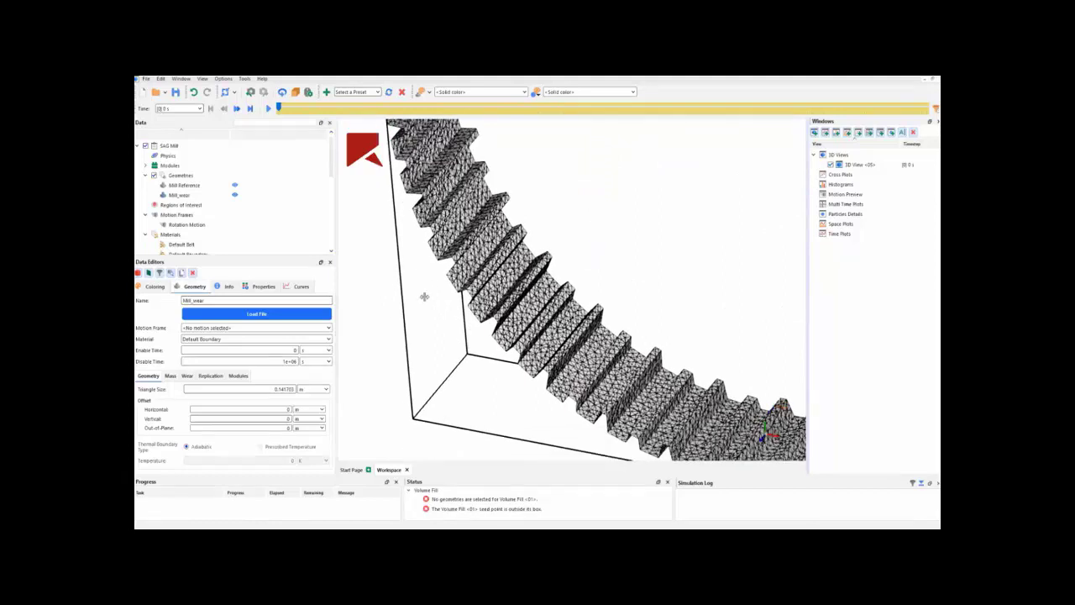
Step: Turn off the edge display for the Mill Reference geometry only
click(185, 185)
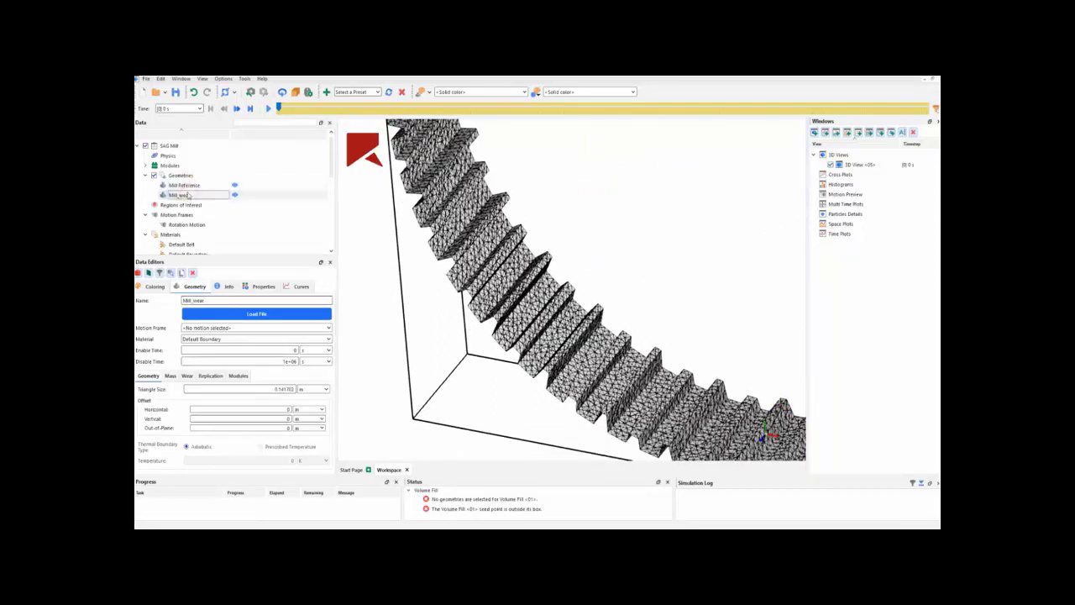
click(150, 288)
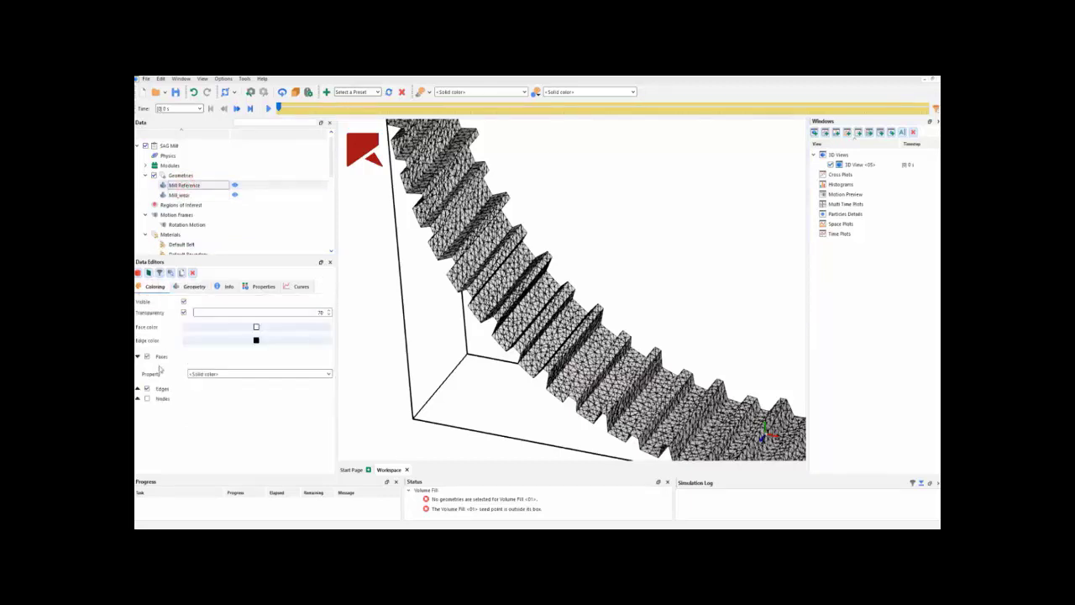
click(147, 388)
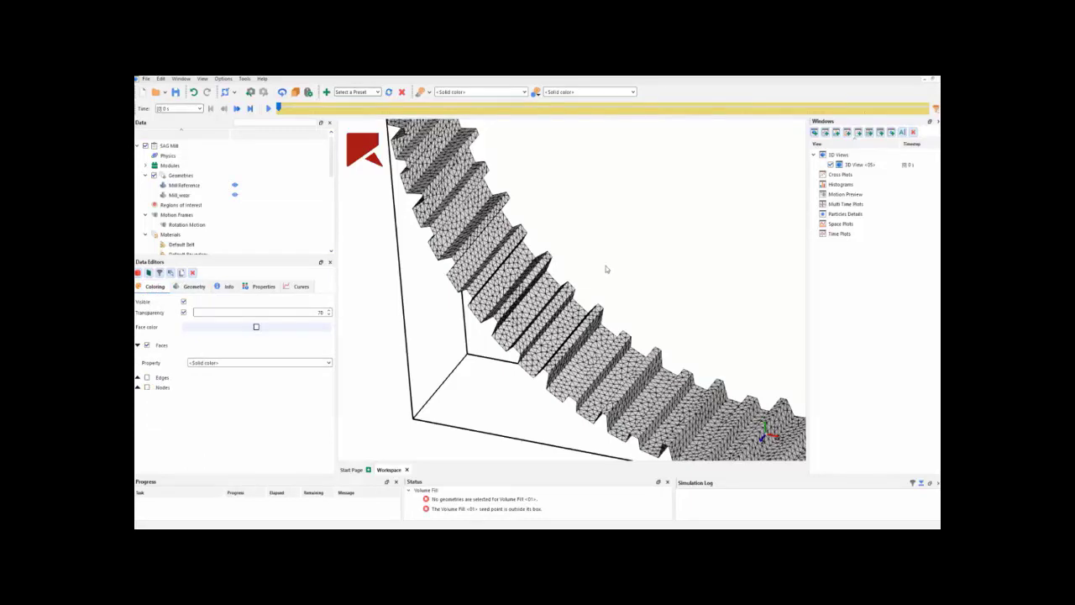
mouse_move(609, 268)
mouse_down()
mouse_move(576, 246)
mouse_move(614, 271)
mouse_up()
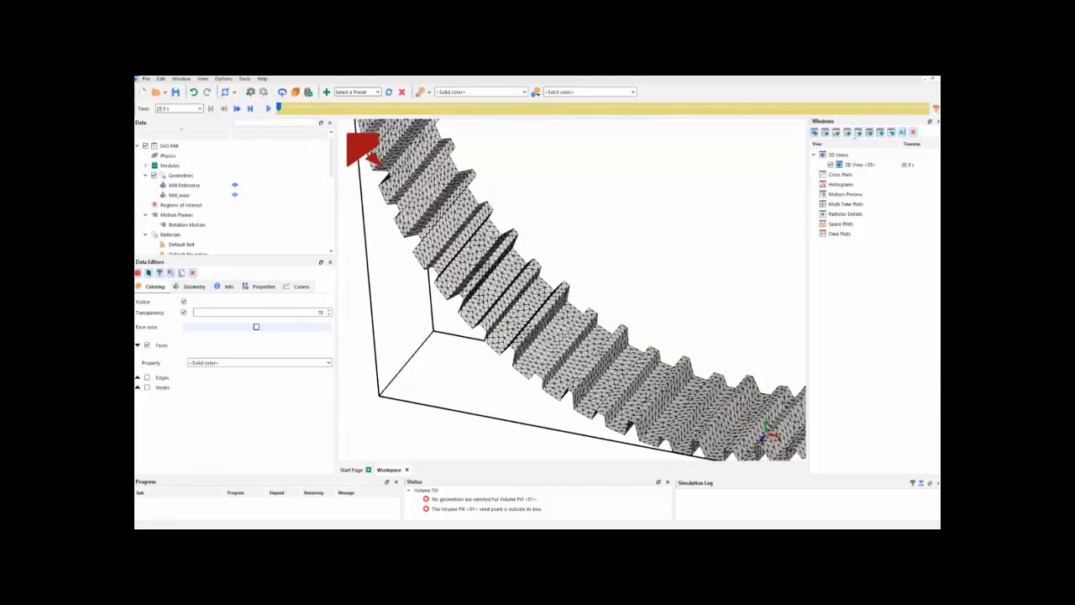
Step: Set the wear model of the Mill_wear geometry to Shear Work Proportionality (Archard's Law)
click(181, 195)
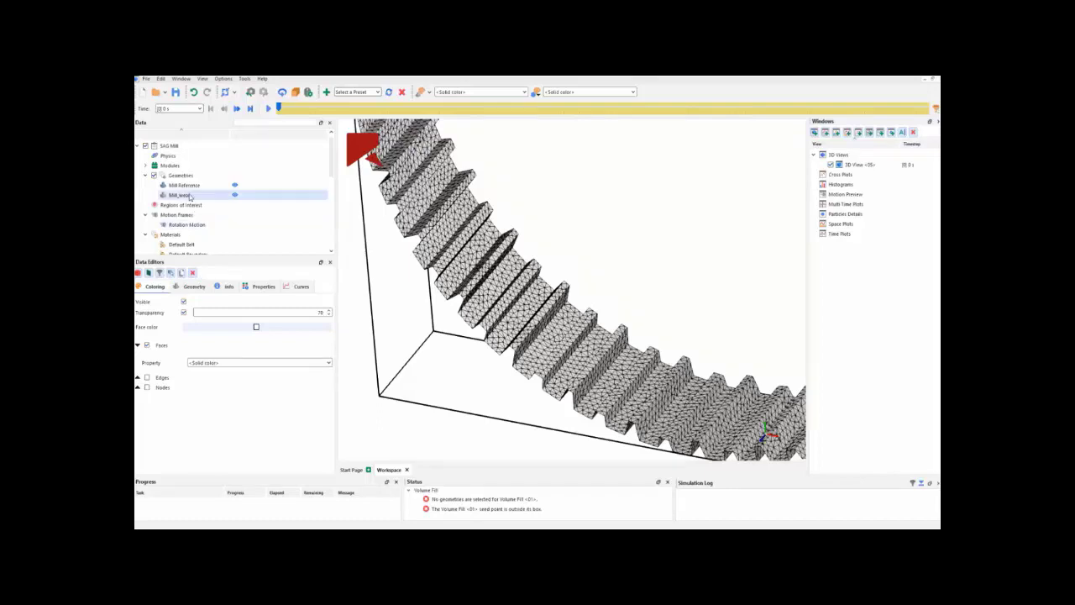
click(180, 286)
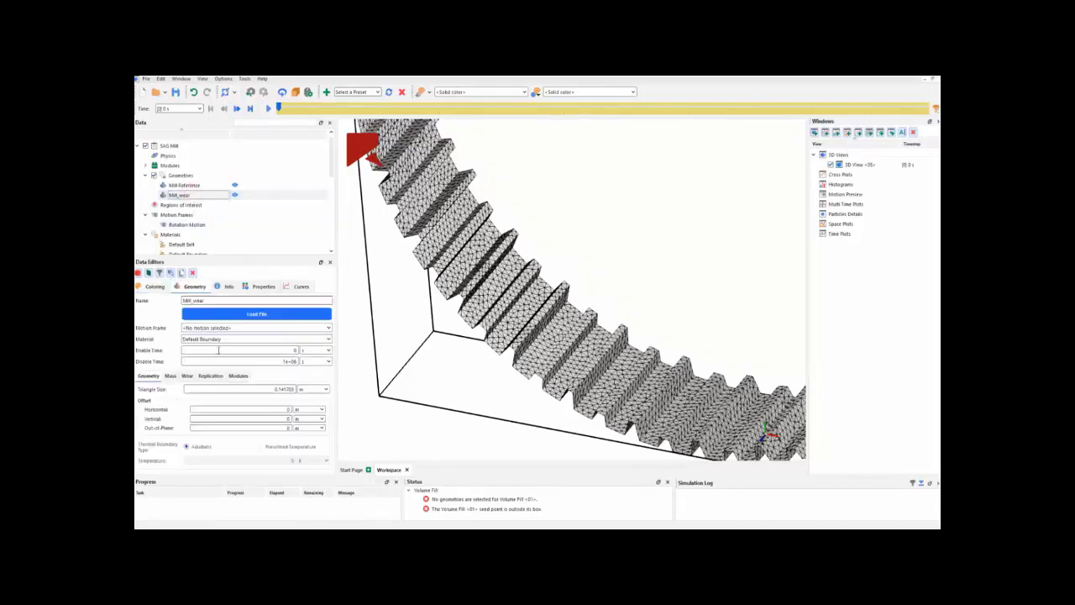
click(188, 376)
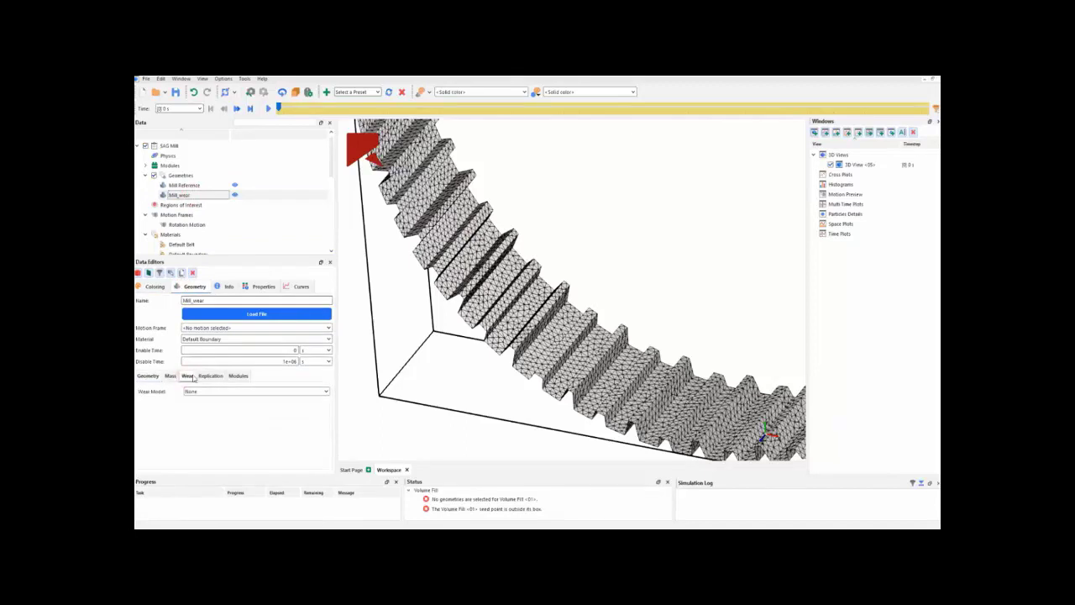
click(206, 392)
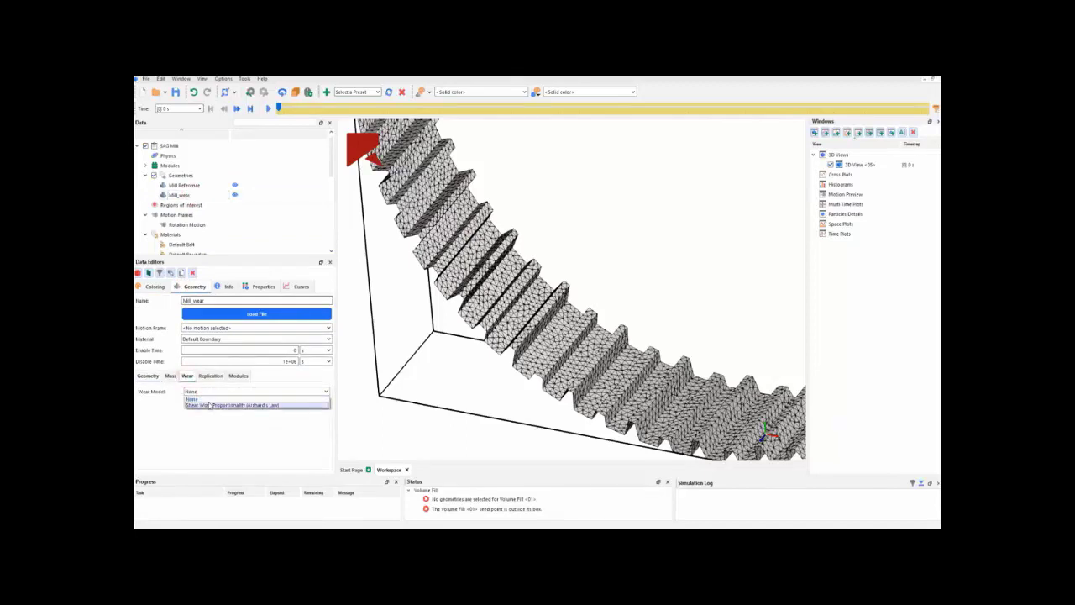
click(209, 405)
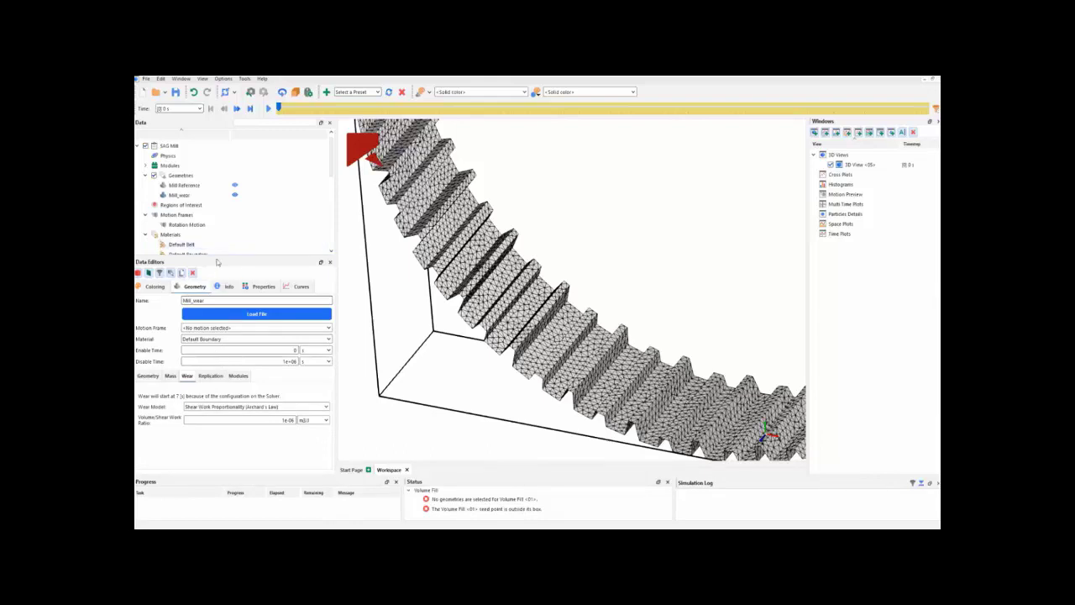
Step: Review both rotations of the Rotation Motion frame and switch the initial angular velocity unit of the second rotation to rev/min
drag(227, 258, 230, 301)
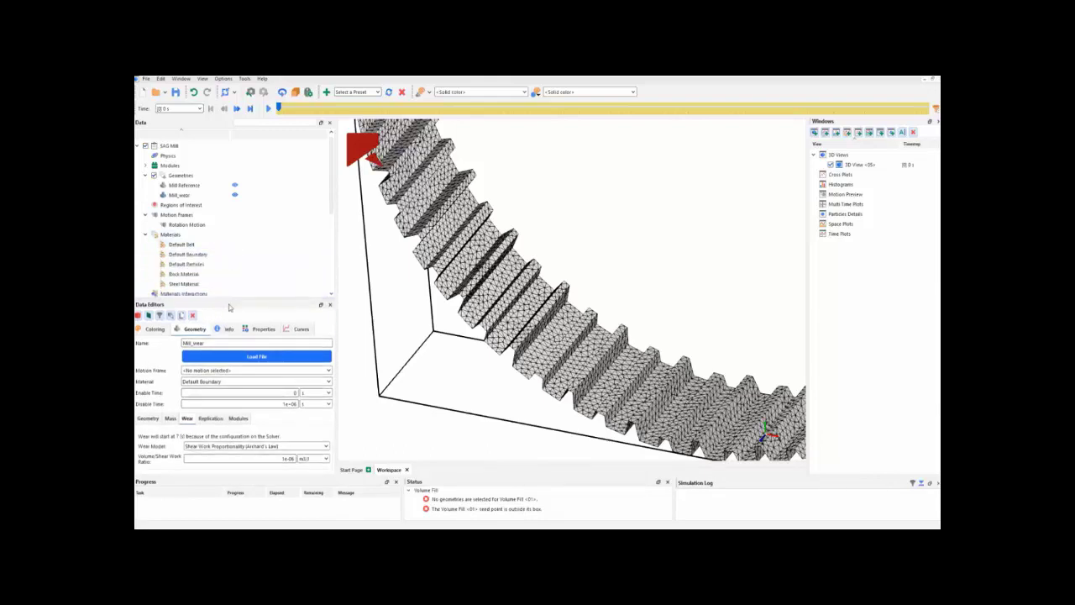
click(187, 224)
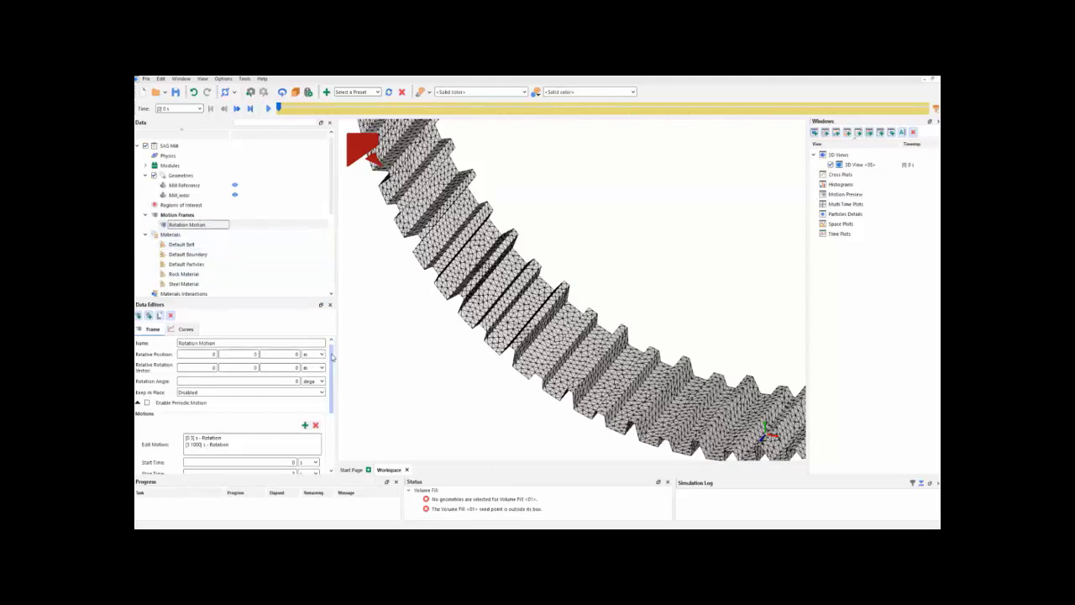
scroll(332, 365, down, 2)
scroll(331, 369, down, 5)
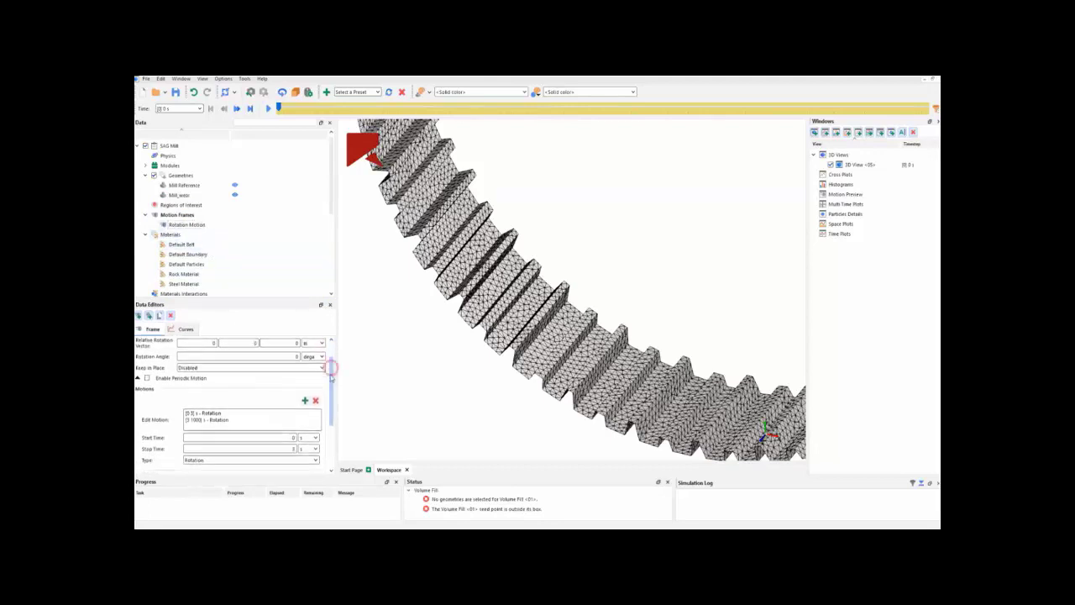
click(222, 364)
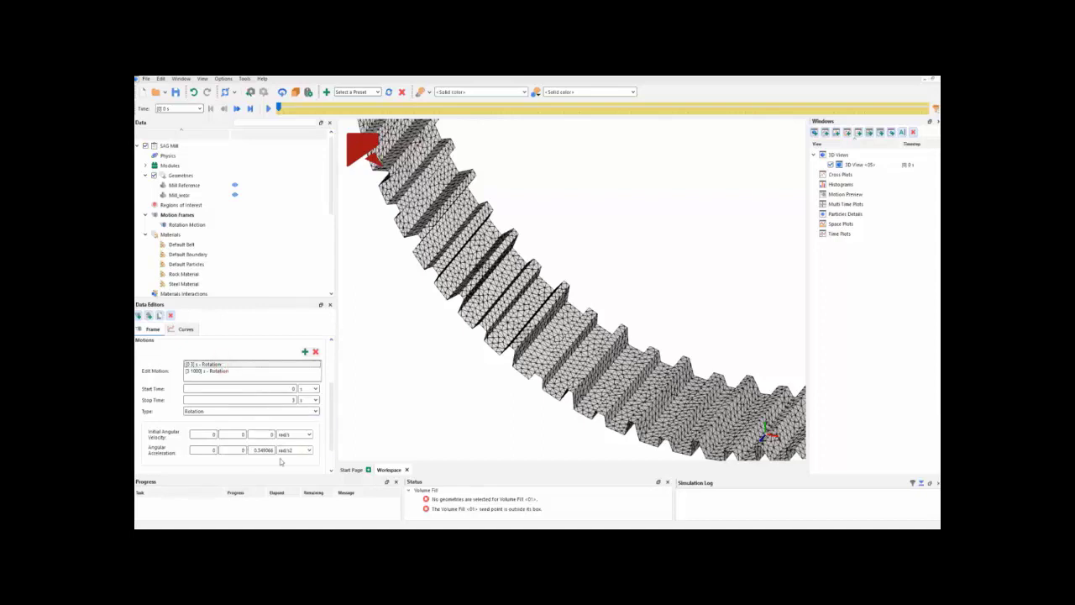
click(216, 371)
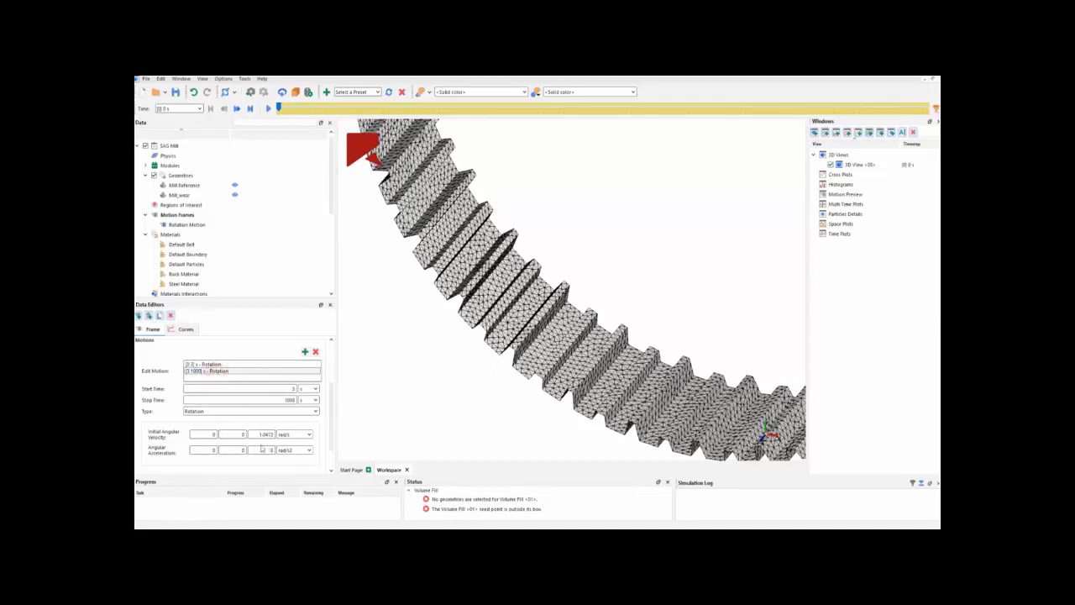
click(295, 435)
click(289, 462)
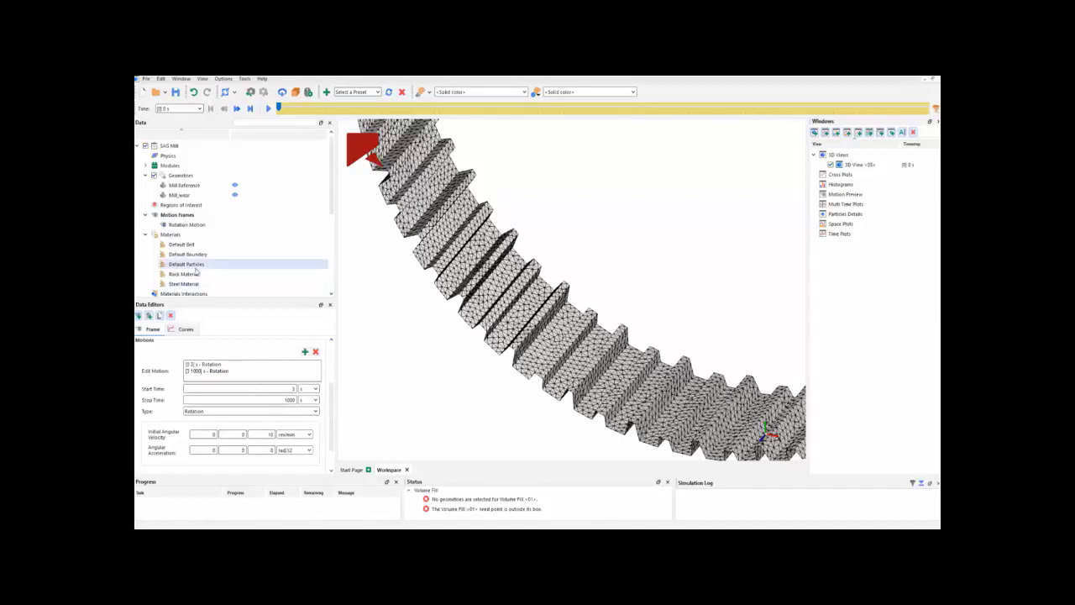
Step: Assign the Rotation Motion frame to the Mill_wear and Mill Reference geometries together
click(180, 195)
click(183, 186)
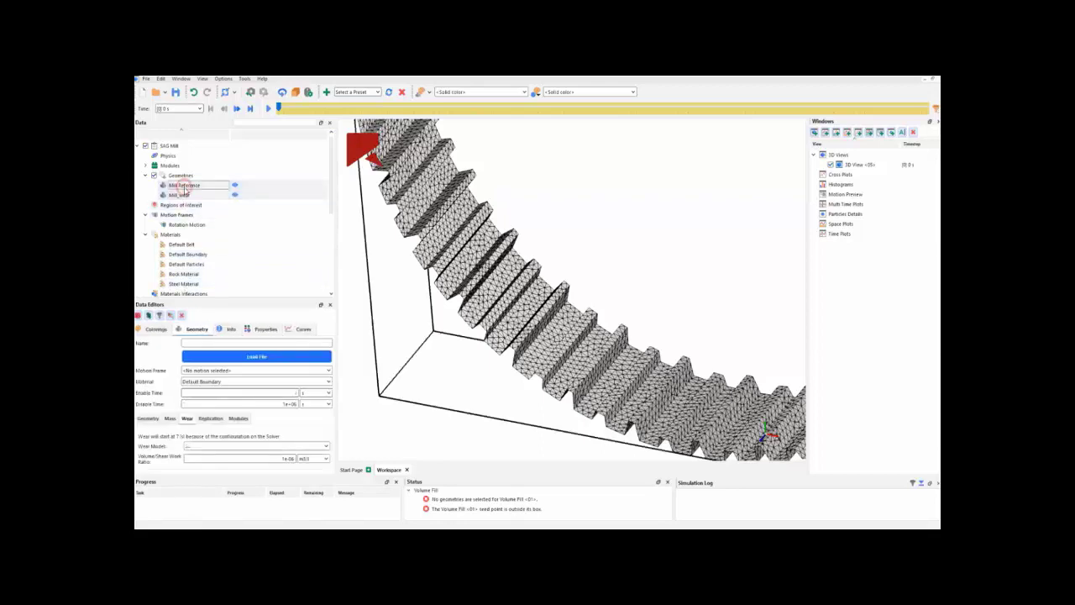
click(192, 372)
click(191, 384)
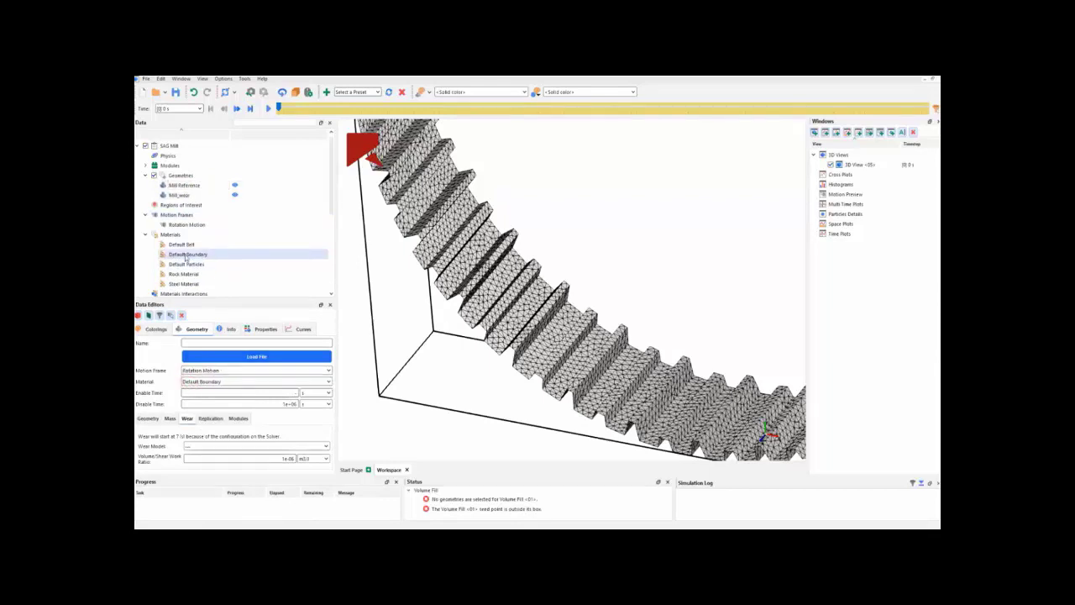
Step: Review the properties of the Rock Material and the Steel Material
scroll(188, 215, down, 1)
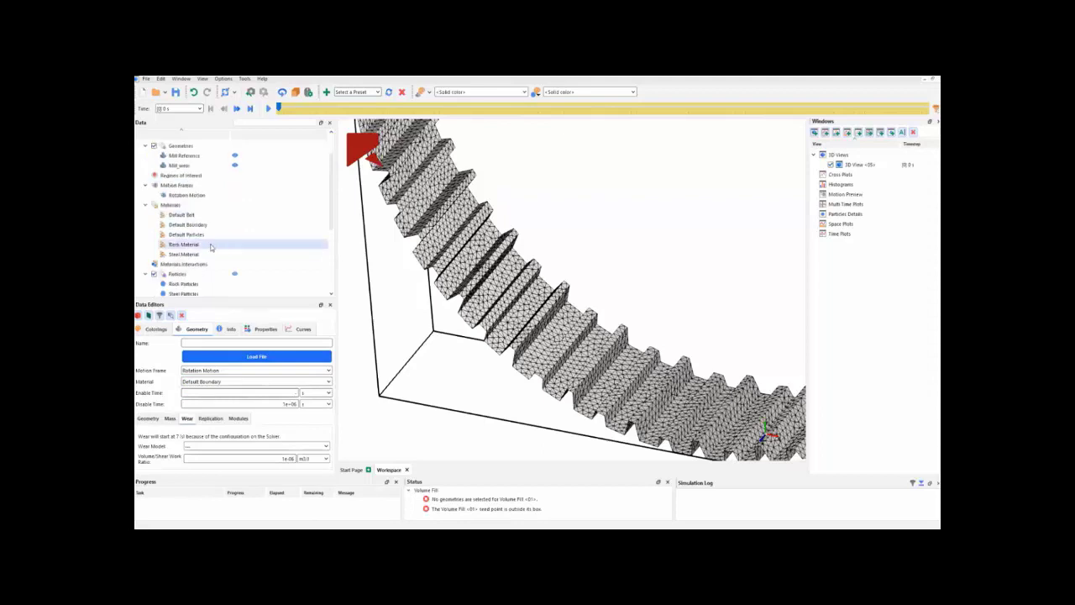
click(185, 205)
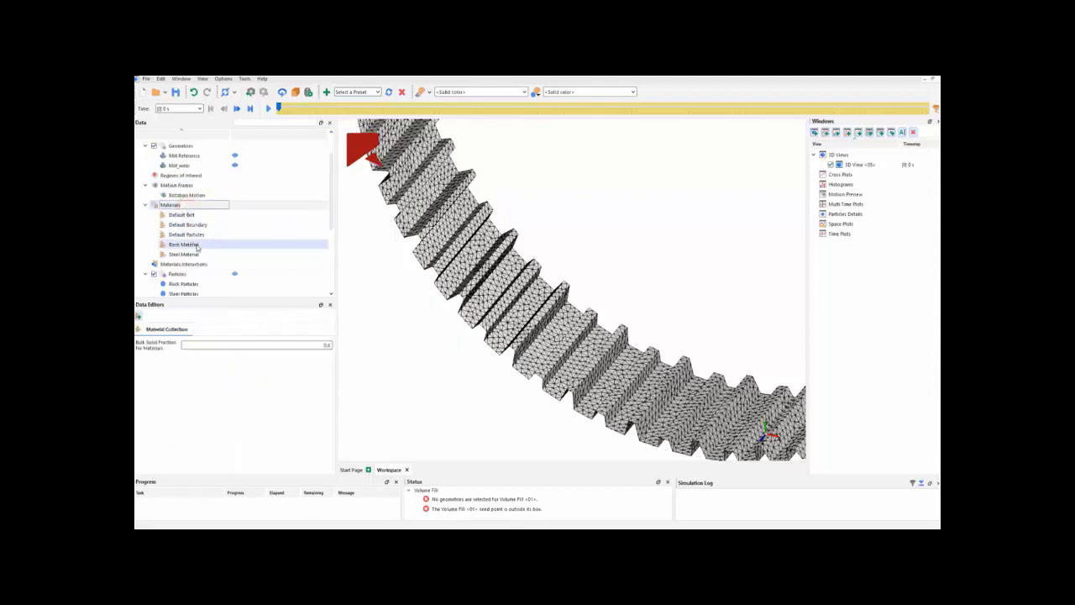
click(198, 245)
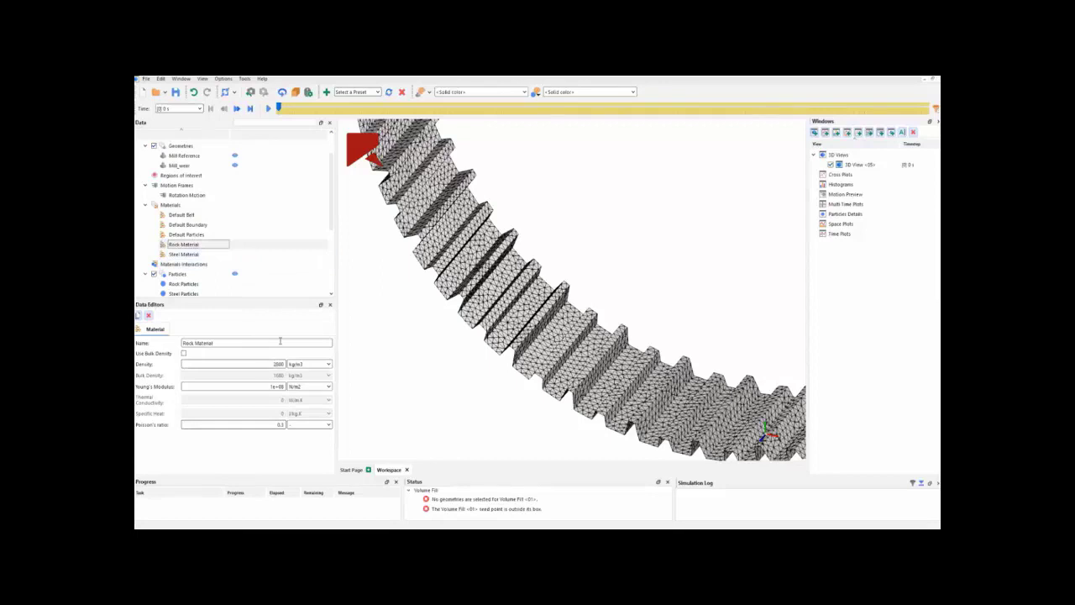
click(183, 255)
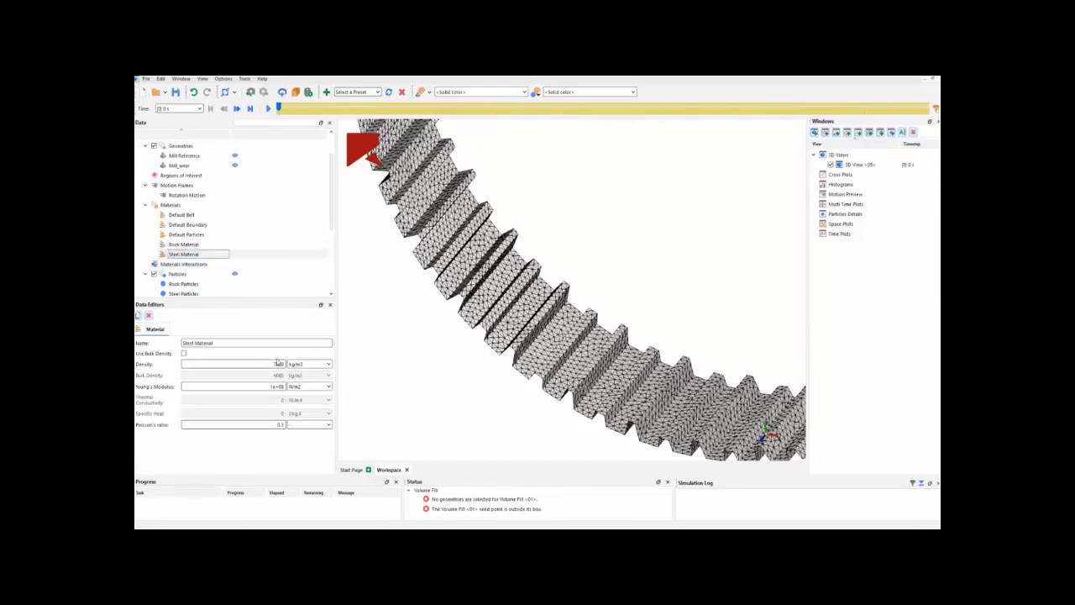
Step: Review the material interactions for the rock–rock, rock–steel and steel–steel pairs
scroll(232, 238, down, 2)
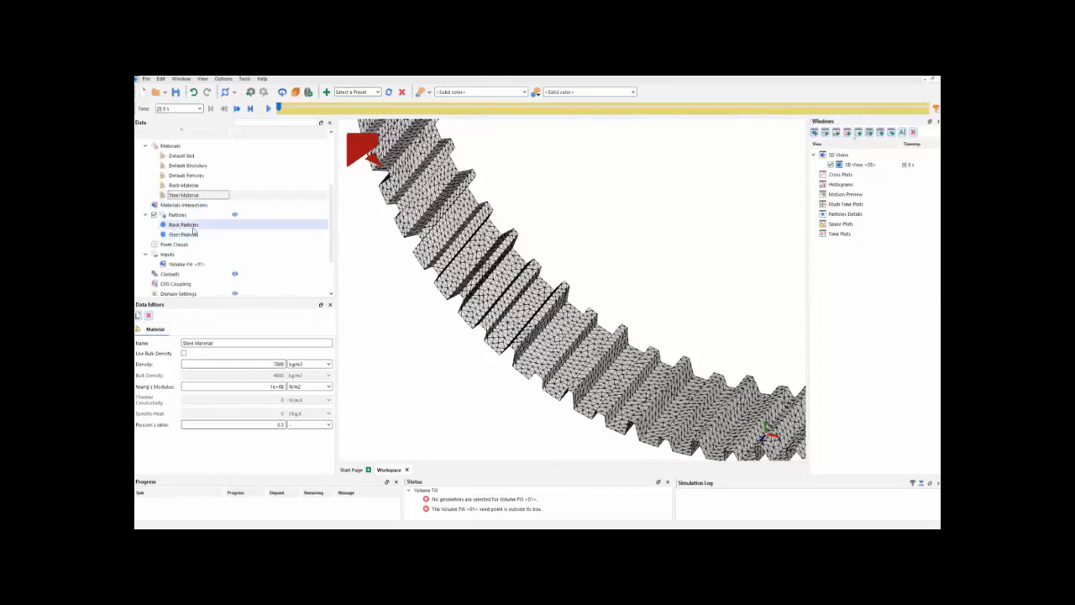
click(184, 205)
click(226, 332)
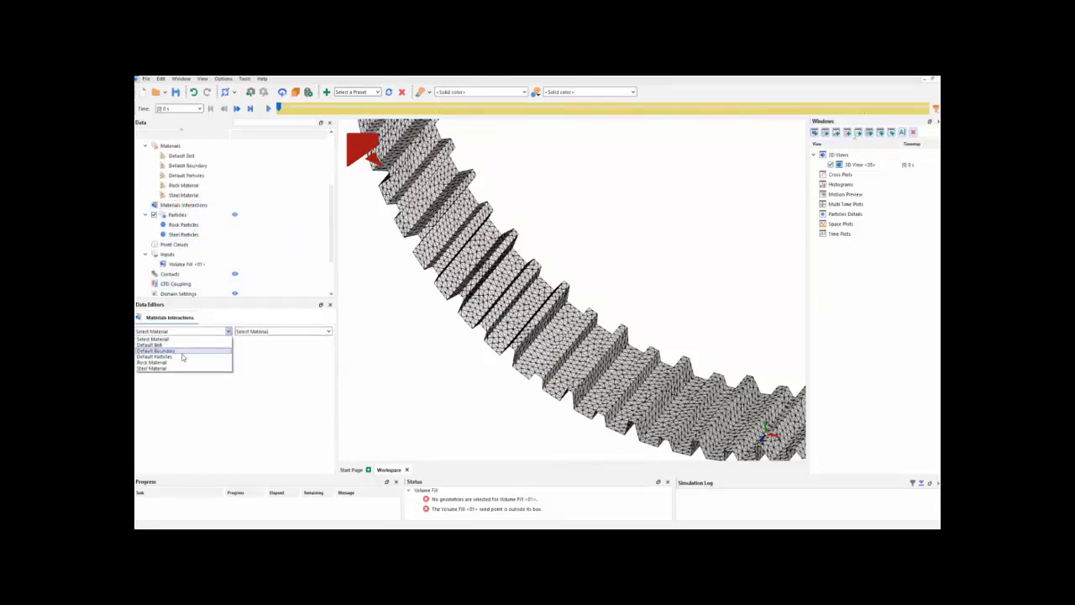
click(176, 362)
click(270, 331)
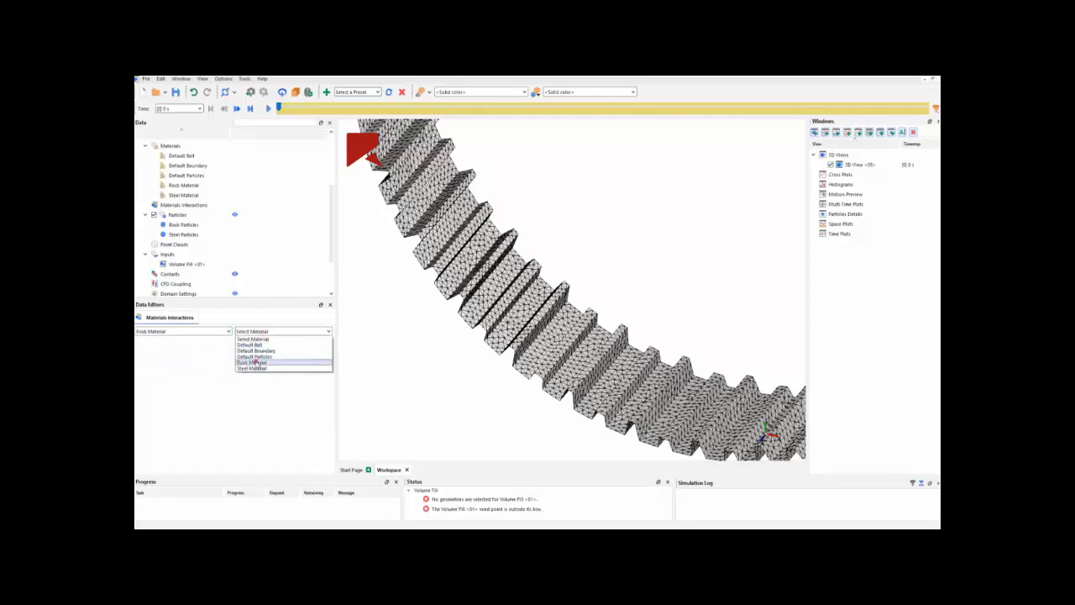
click(254, 362)
click(274, 331)
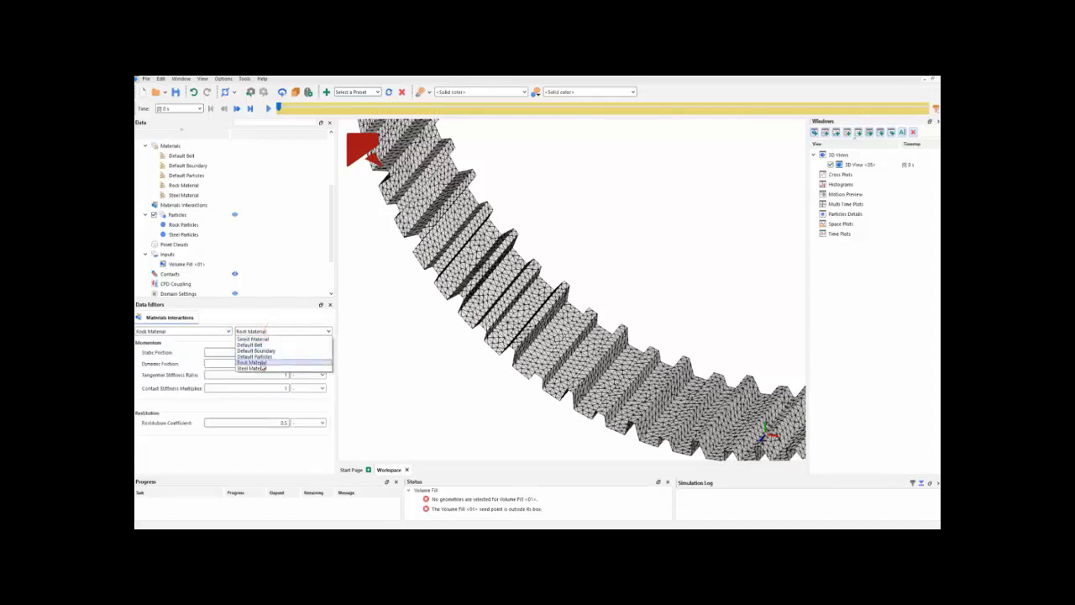
click(261, 368)
click(217, 332)
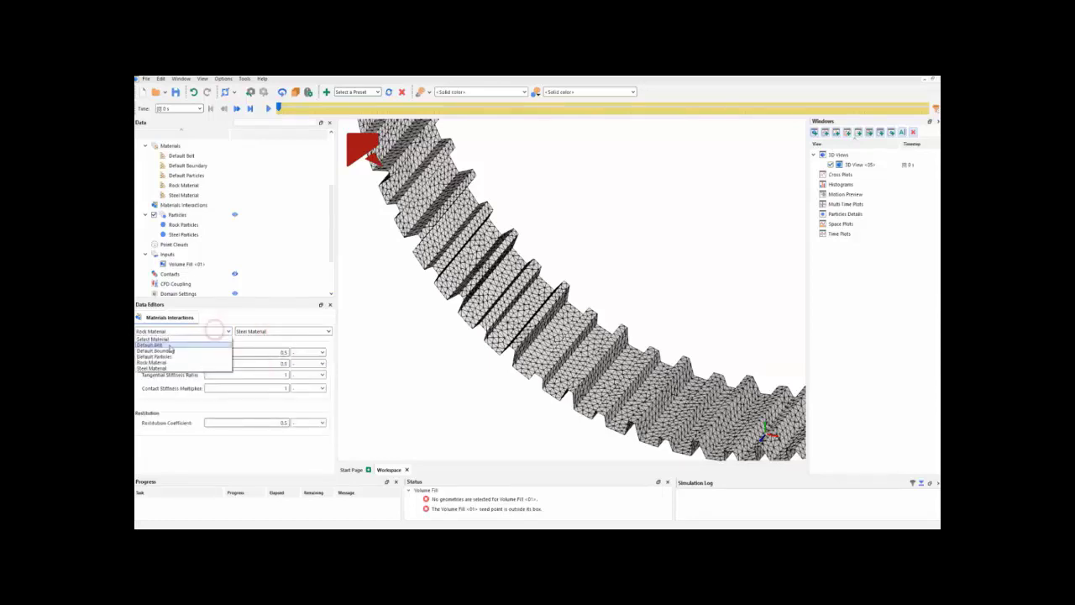
click(168, 371)
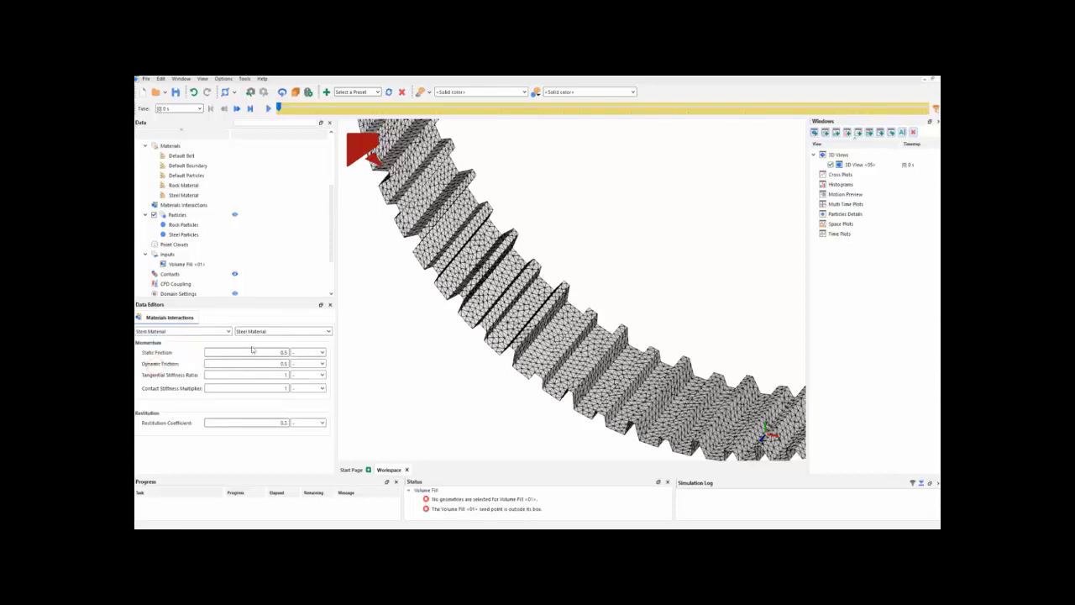
Step: Review the shape, material and sieve size distribution of the Rock Particles and the Steel Particles
click(182, 224)
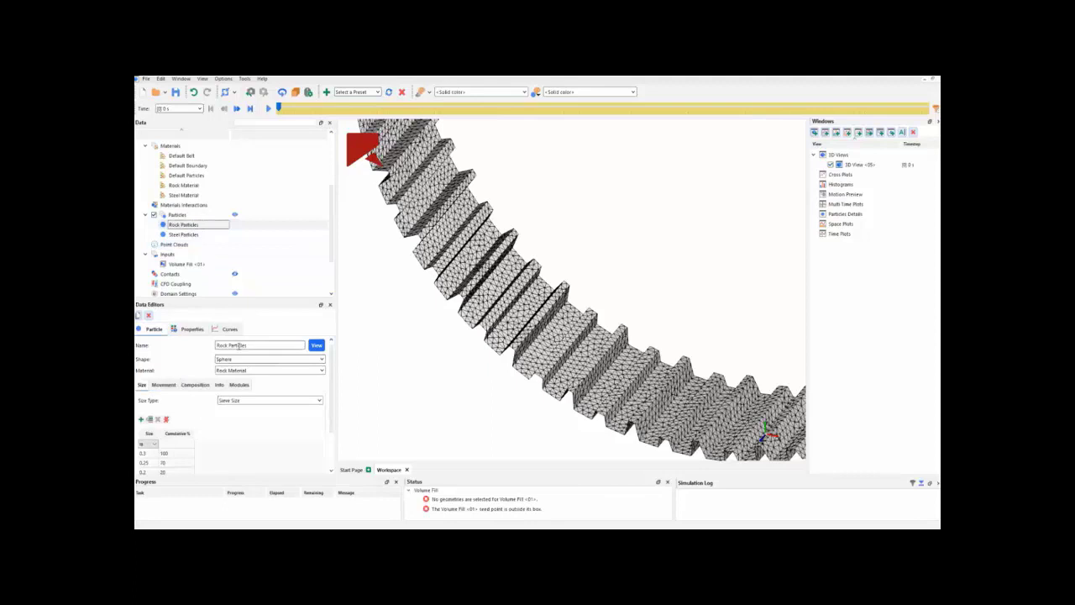
scroll(197, 436, down, 1)
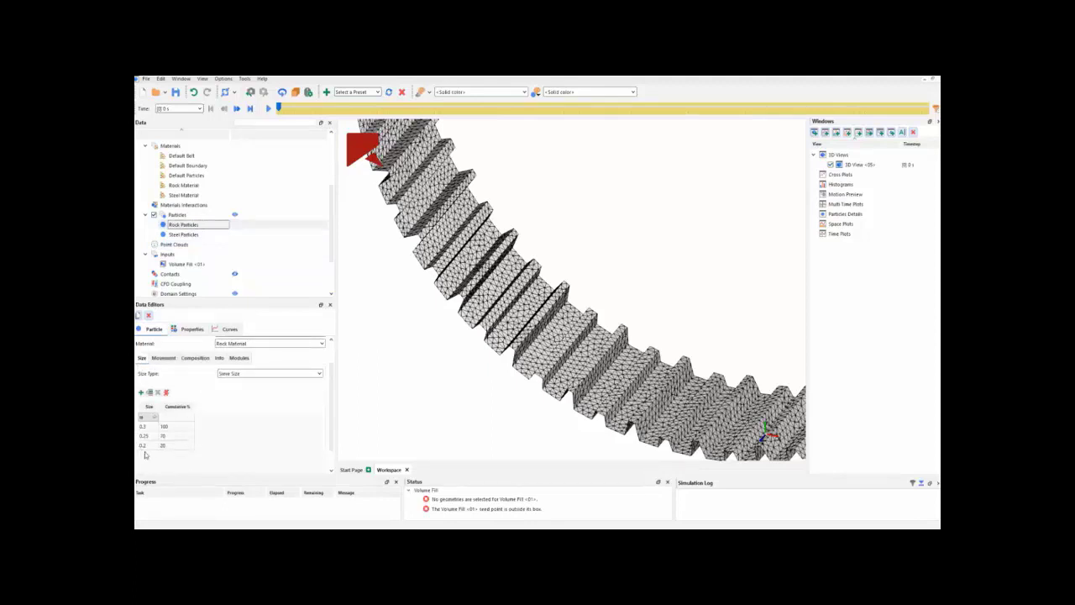
scroll(243, 406, up, 1)
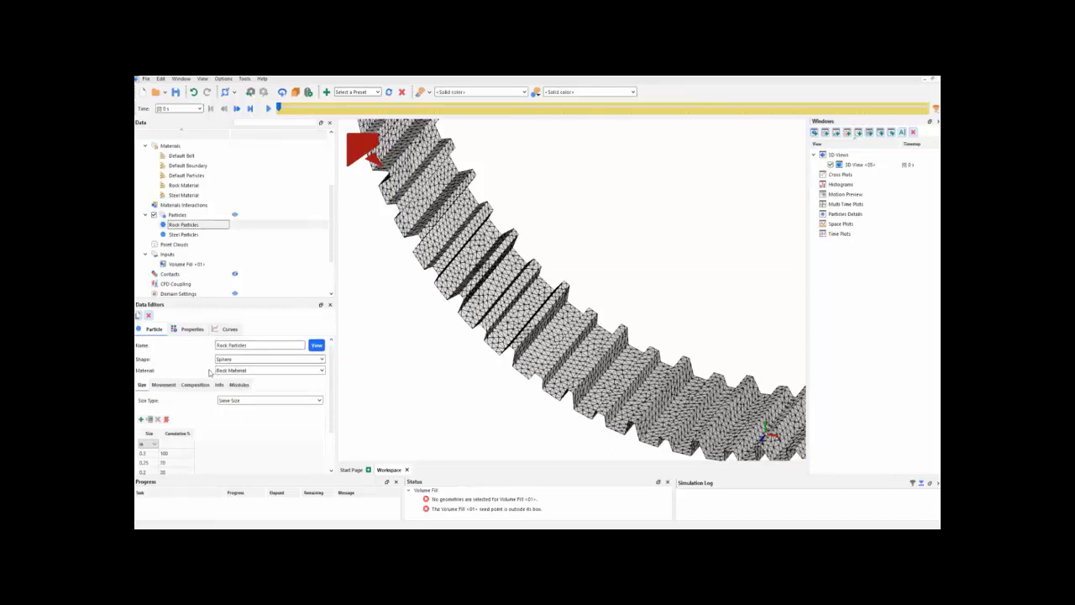
click(184, 234)
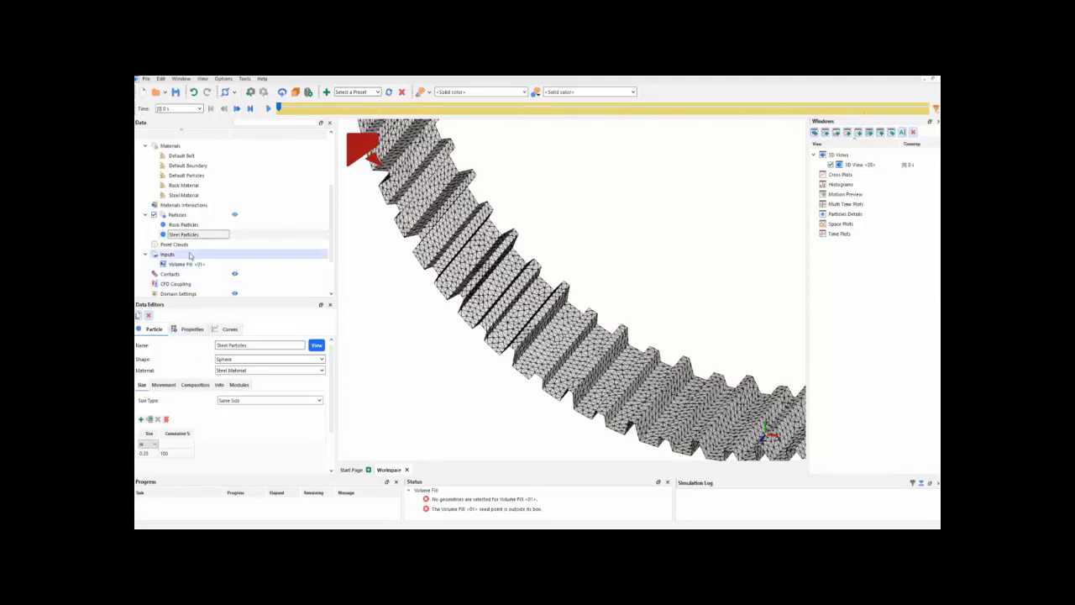
Step: Check the particle masses of the volume fill input and select Mill_wear as the geometry bounding its region
click(192, 264)
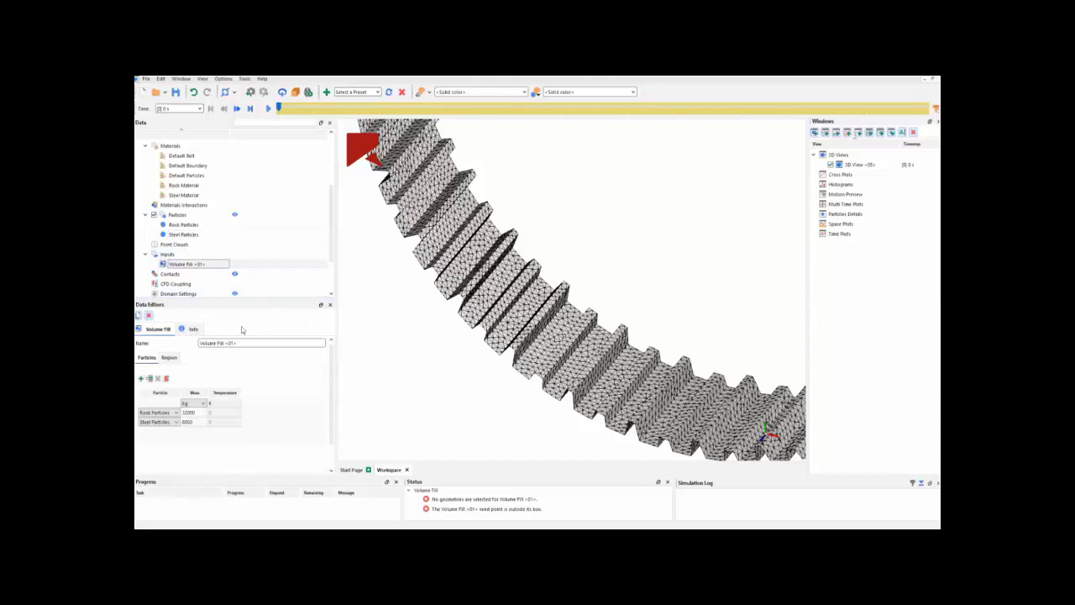
scroll(459, 396, down, 3)
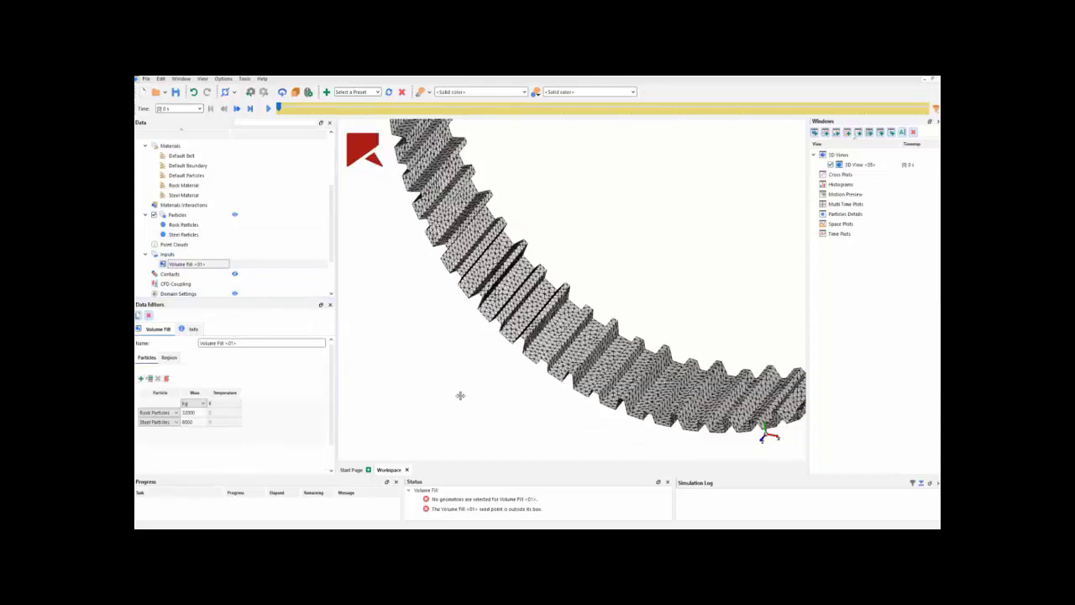
scroll(460, 395, down, 5)
drag(435, 428, 444, 396)
scroll(444, 395, up, 2)
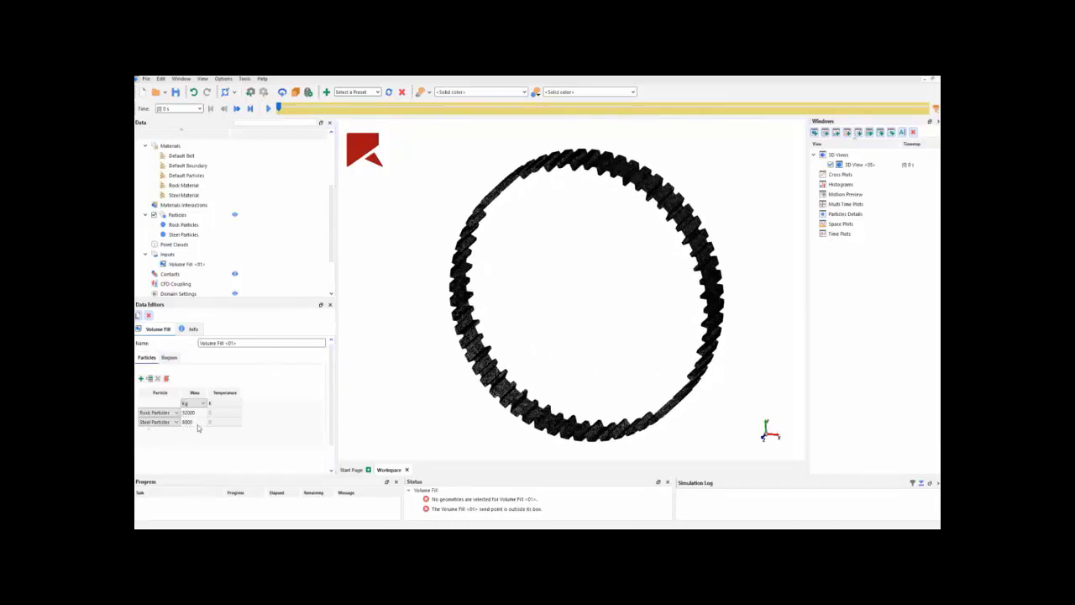
click(168, 358)
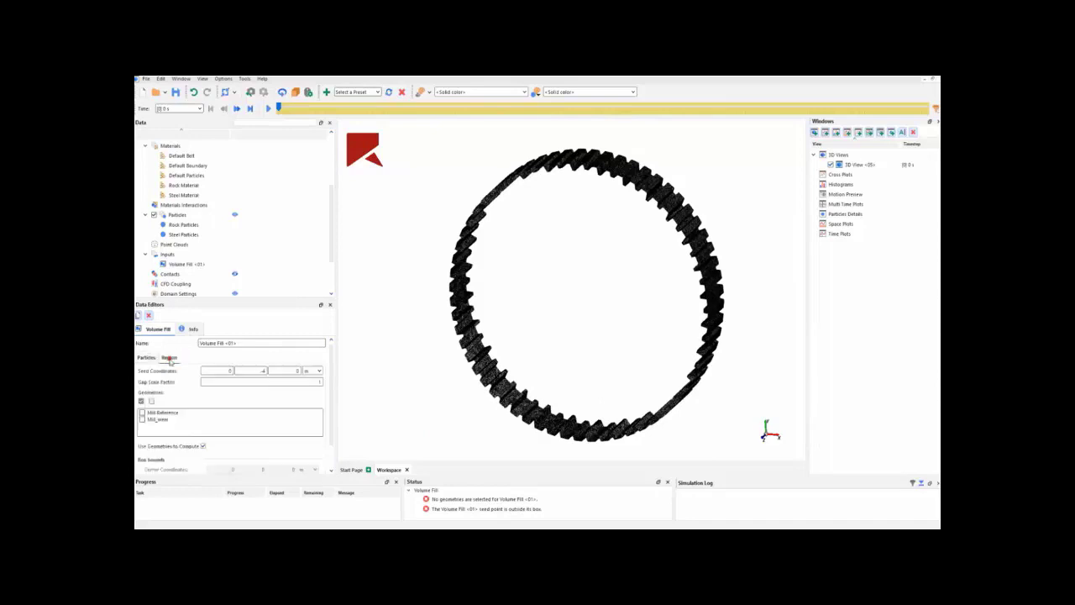
click(142, 419)
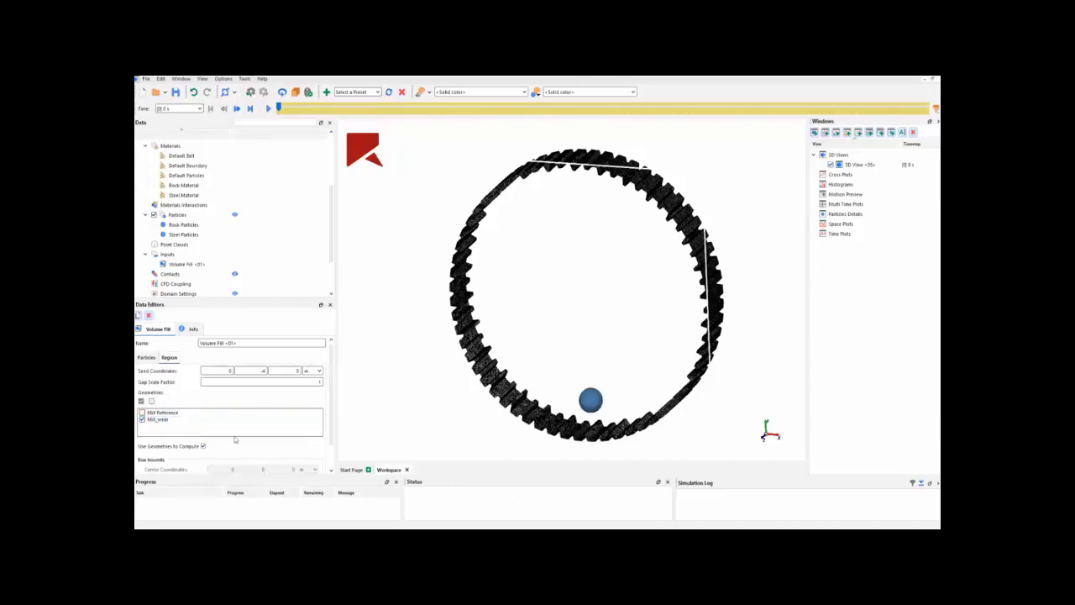
mouse_move(399, 381)
middle_down()
mouse_move(398, 363)
mouse_move(404, 379)
middle_up()
Step: Review the periodic settings of the simulation domain and examine the mill slice from the side
scroll(192, 256, down, 1)
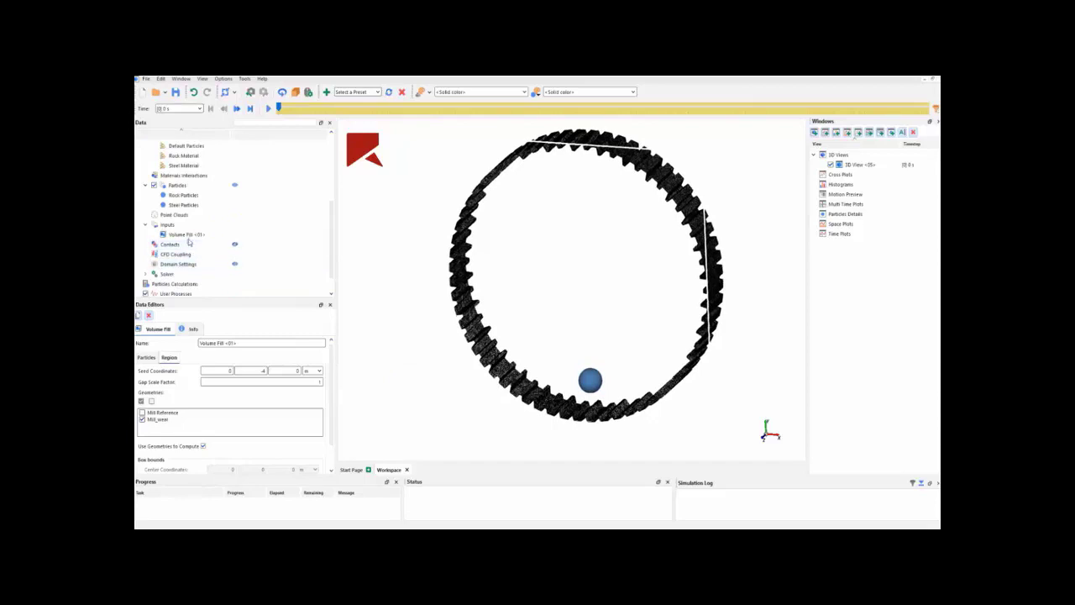
scroll(181, 239, down, 1)
click(181, 244)
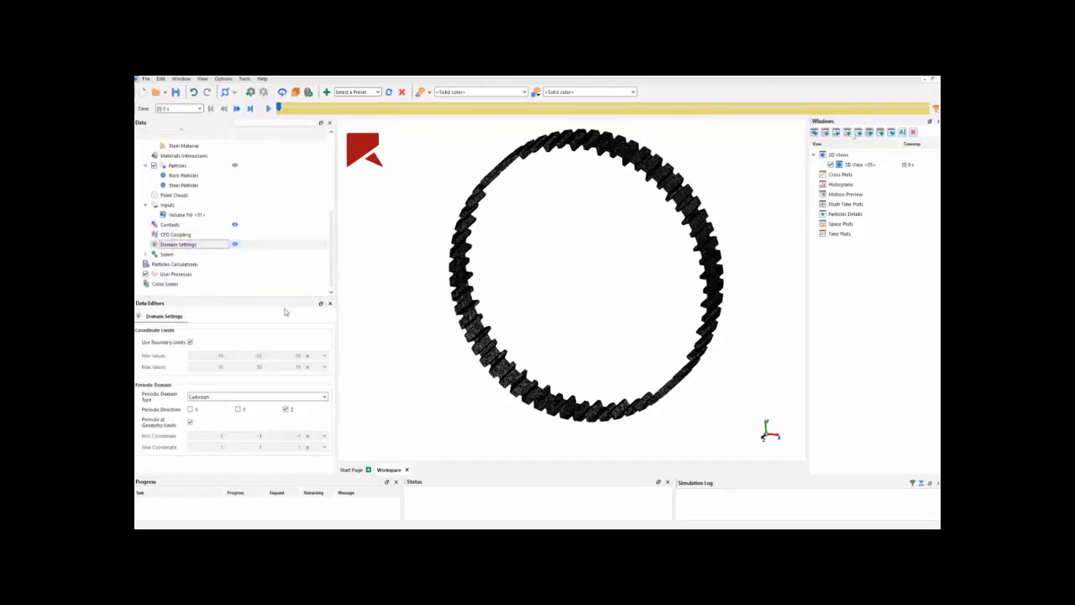
mouse_move(432, 371)
mouse_down()
mouse_move(389, 353)
mouse_move(398, 370)
mouse_move(389, 365)
mouse_move(445, 365)
mouse_up()
scroll(458, 359, up, 3)
scroll(494, 331, down, 2)
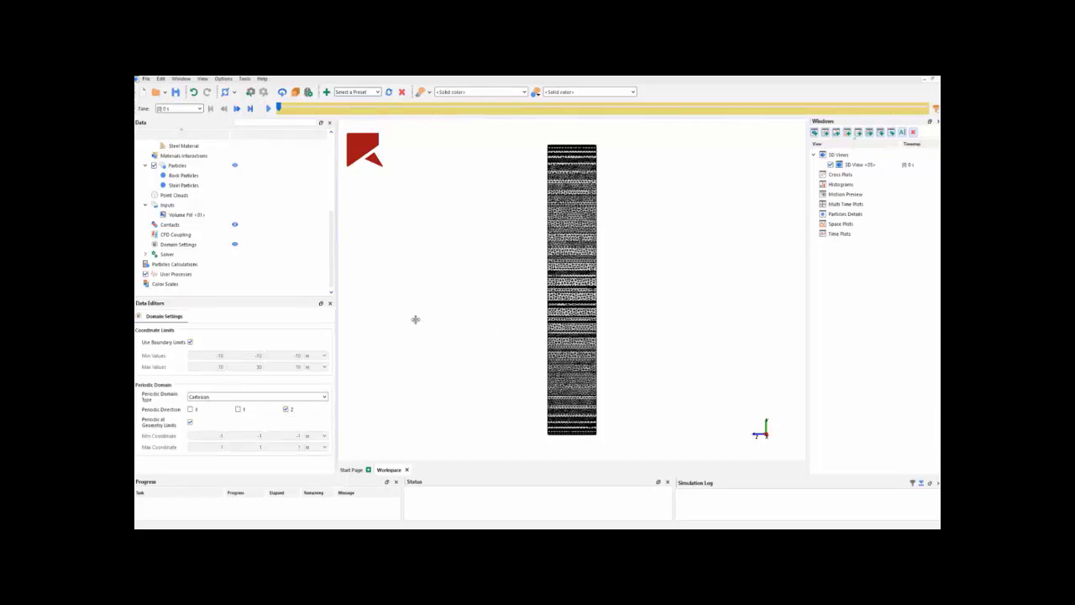
Step: Check the solver's wear start time, simulation duration and output frequency, and start the simulation
click(178, 254)
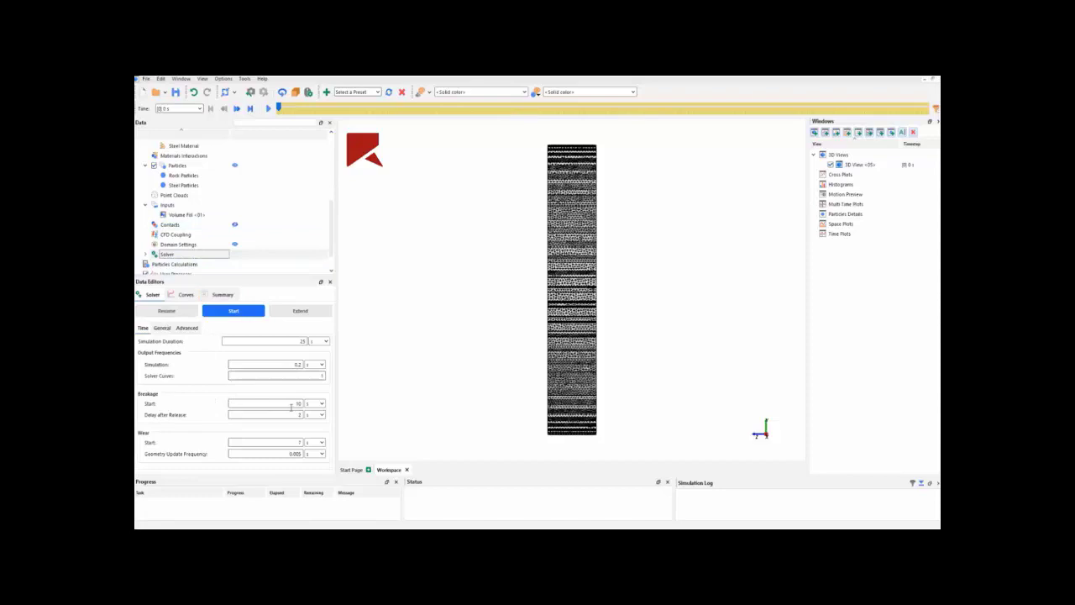
double_click(297, 443)
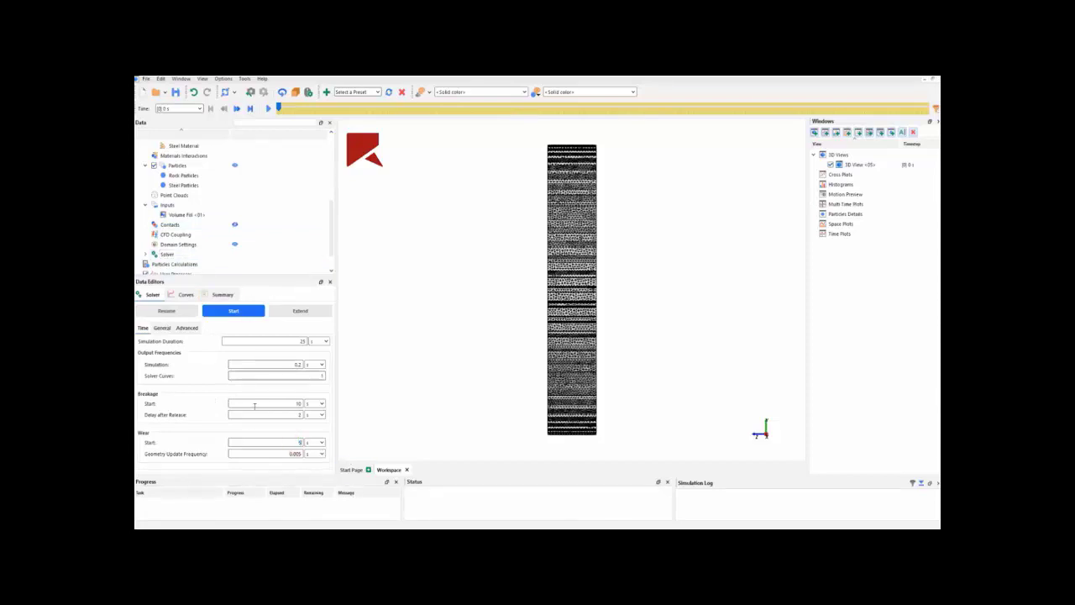
double_click(296, 341)
double_click(297, 363)
click(236, 310)
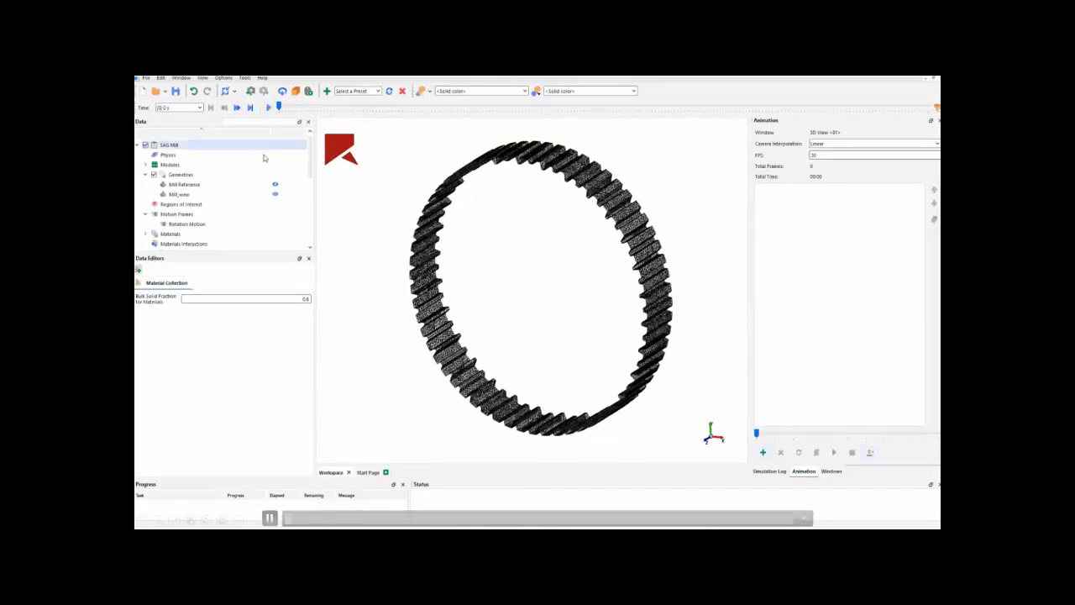
Step: Show the particles inside the mill, scrub through the simulation timeline and return to the first time step
scroll(242, 208, down, 1)
click(274, 224)
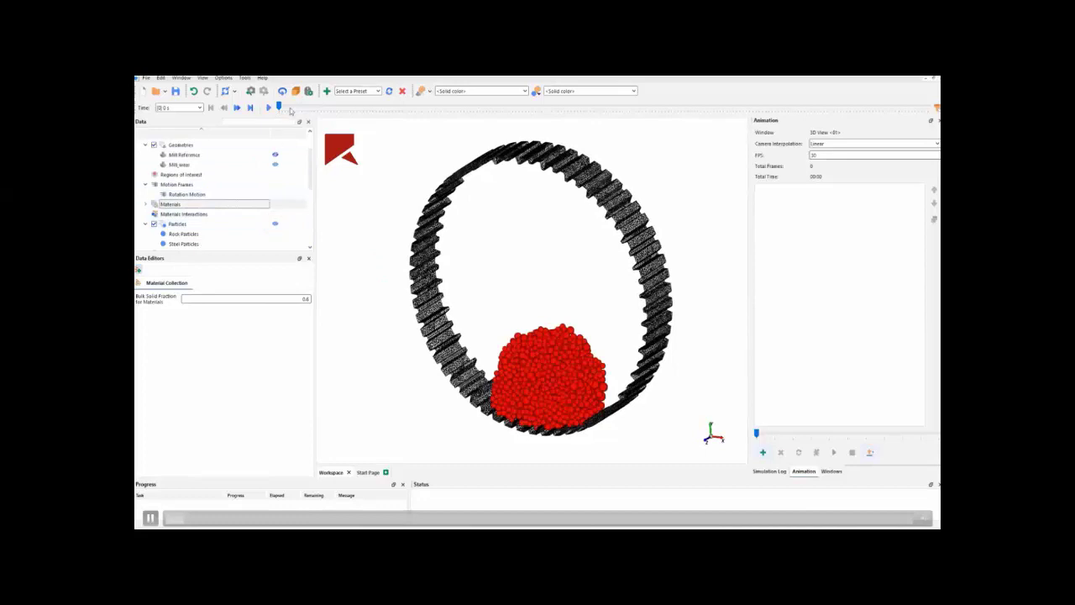
drag(284, 107, 463, 107)
click(211, 107)
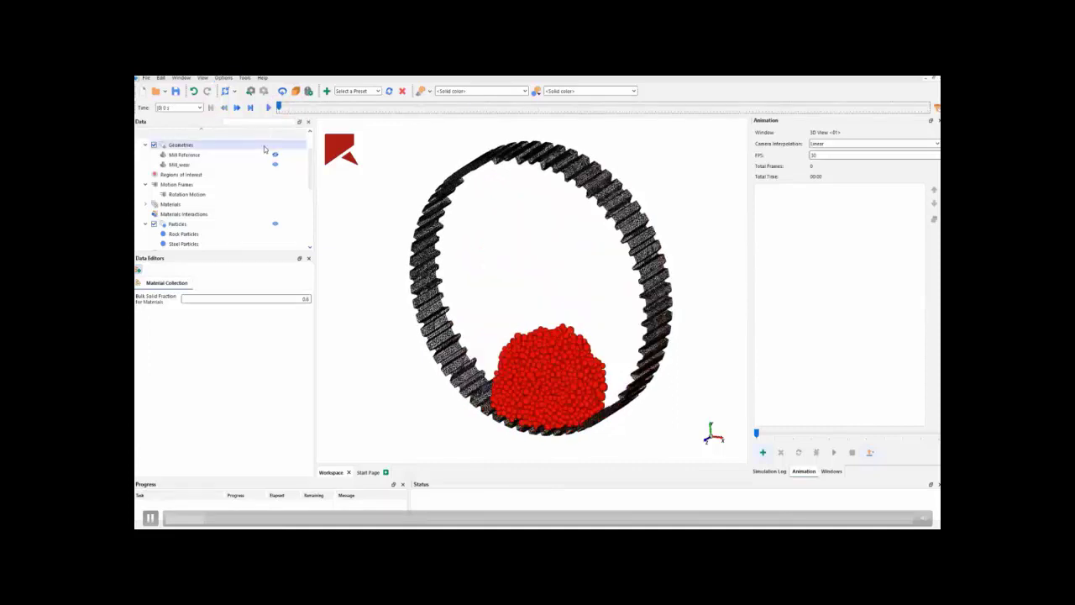
Step: Hide the particles and show the mill liner profile end-on in close-up
click(275, 223)
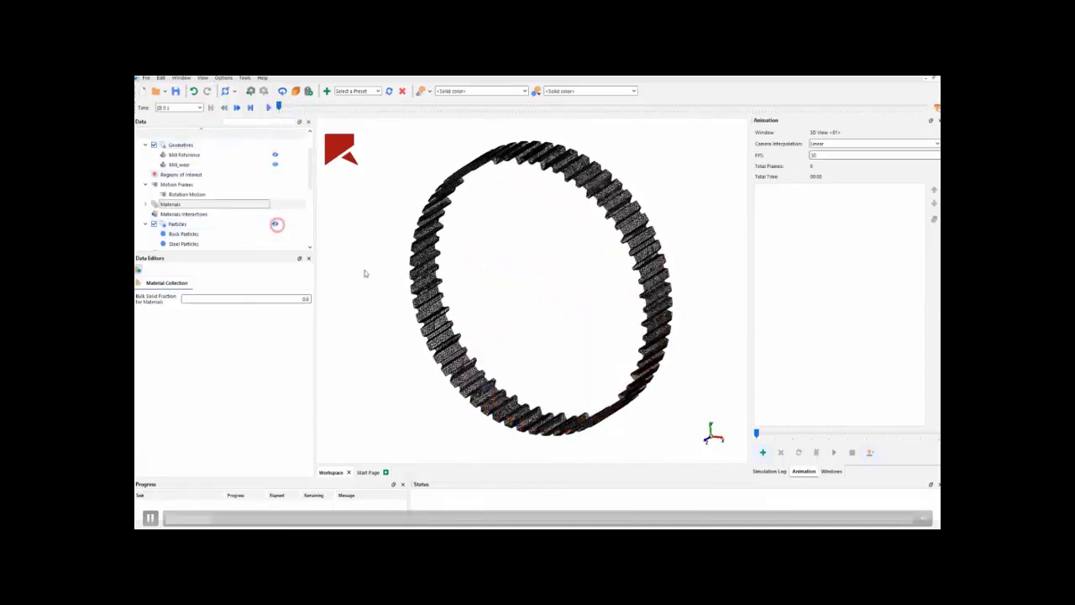
drag(453, 361, 476, 385)
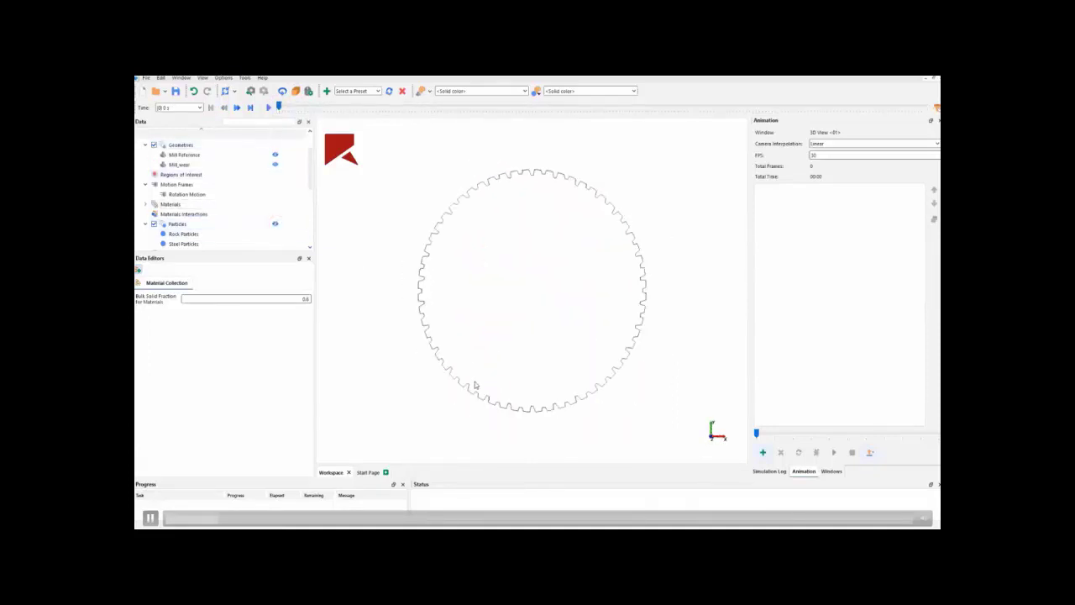
scroll(501, 359, up, 8)
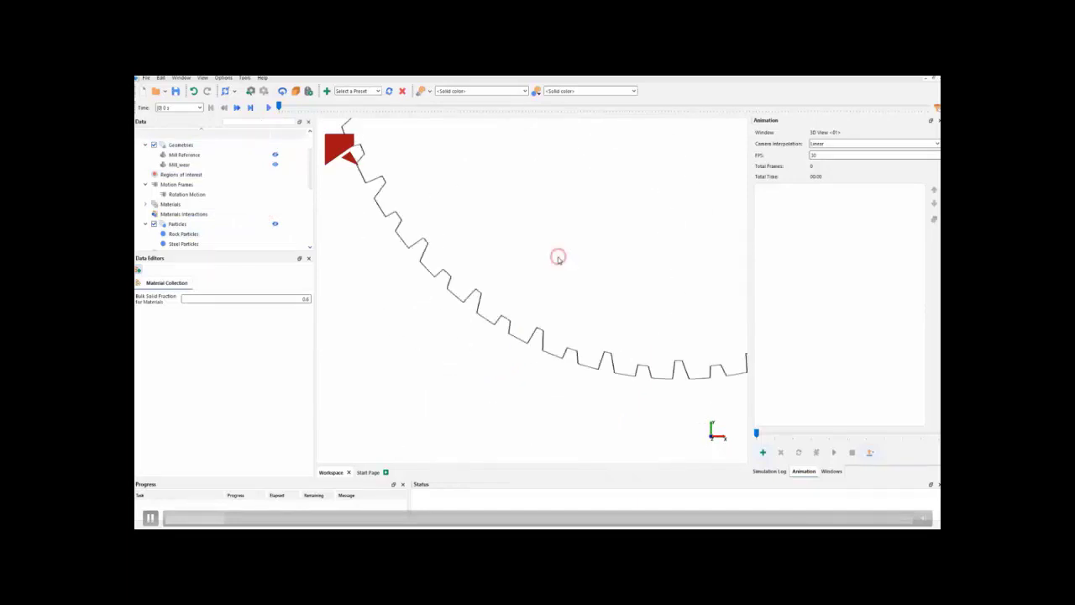
drag(546, 284, 555, 257)
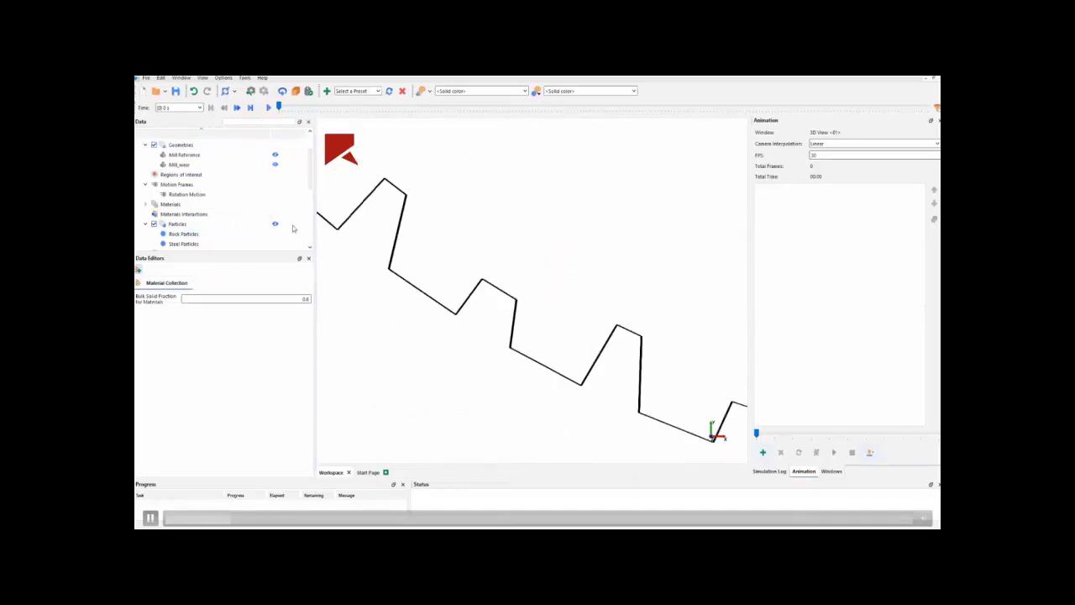
Step: Check the coloring of the Mill Reference geometry and turn off transparency for the Mill_wear geometry
scroll(221, 204, up, 1)
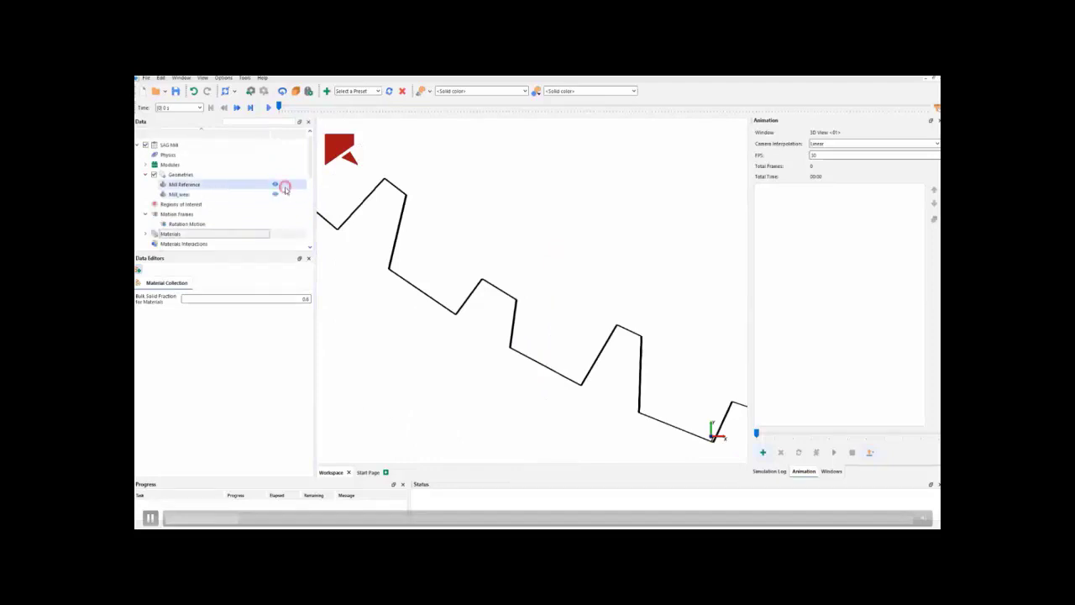
click(234, 188)
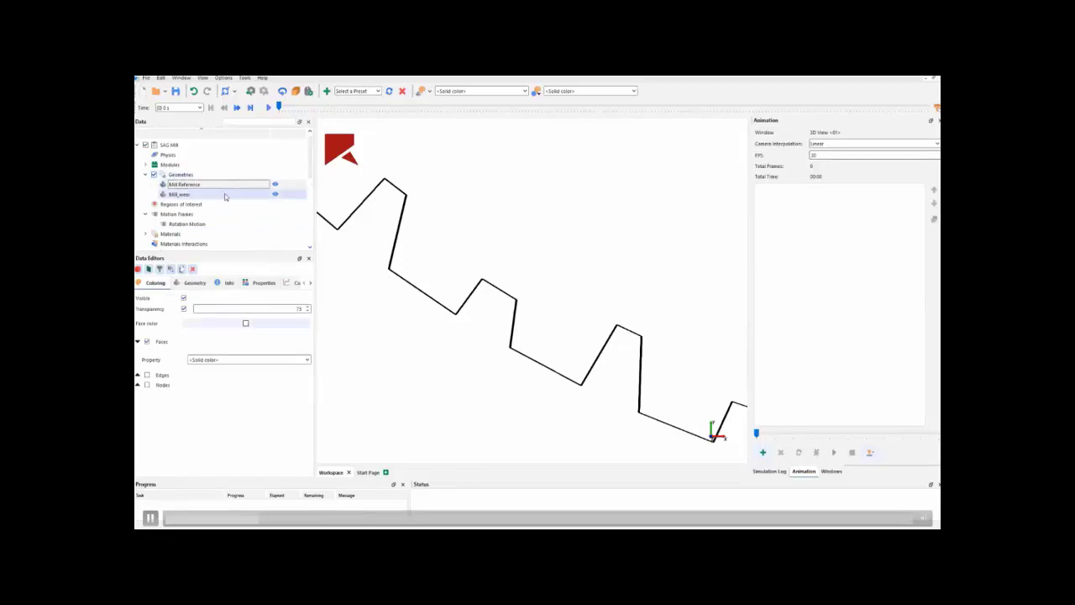
click(225, 195)
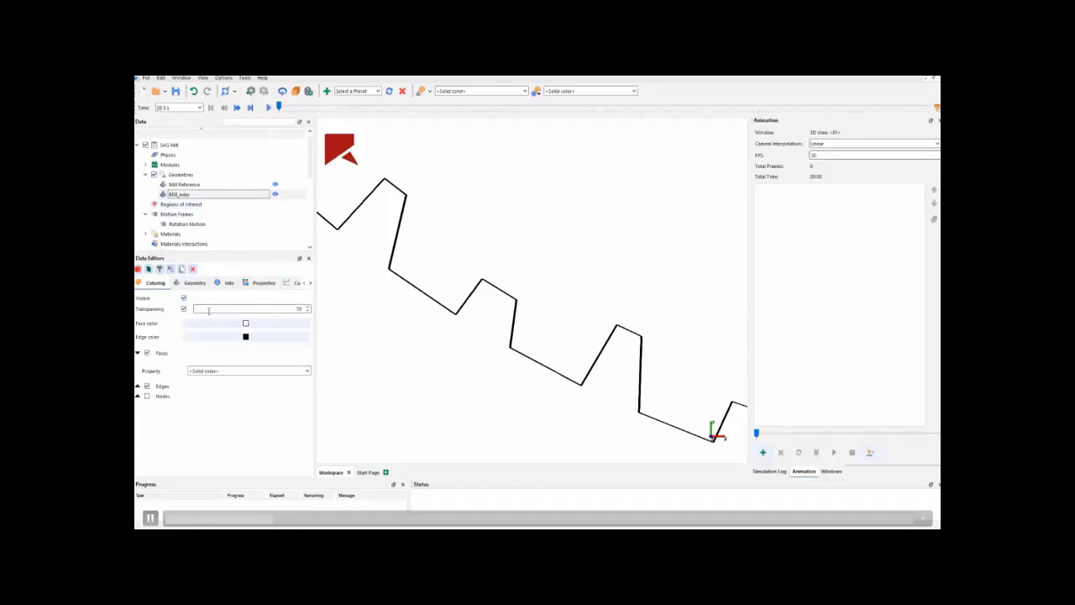
click(184, 309)
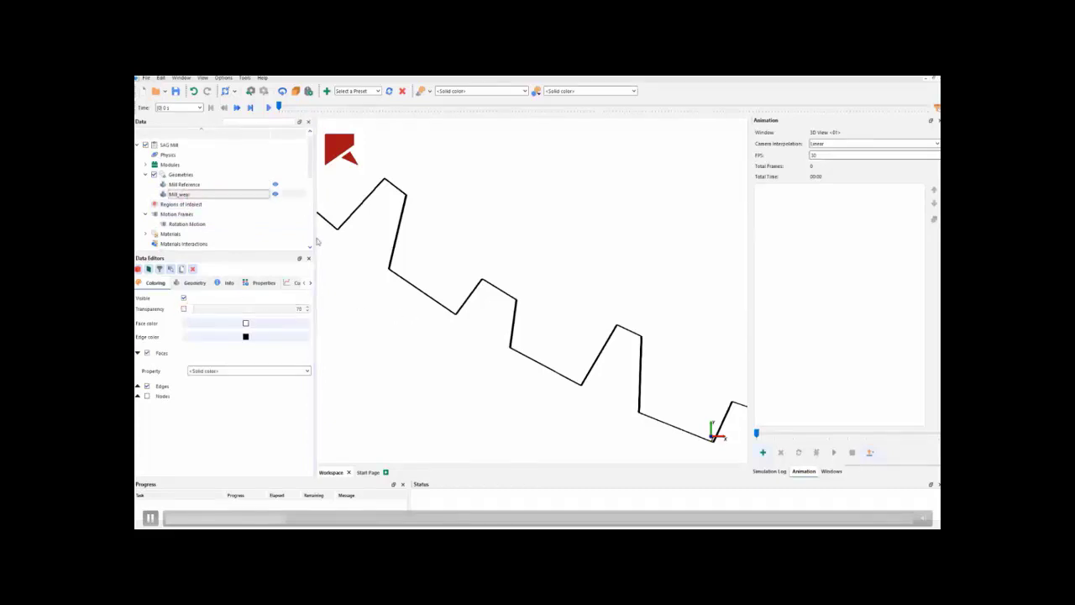
Step: Play the simulation through to 100 s to compare the worn liner profile with the reference profile
click(269, 107)
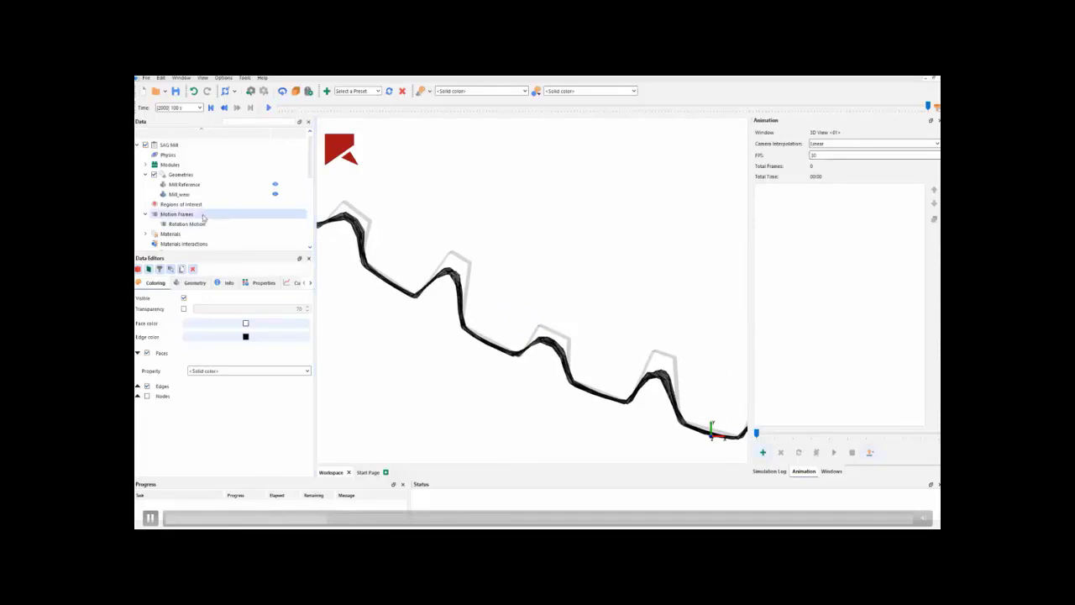
Step: Add a Simple Expression property "Radial Displacement" in m to Mill_wear from Displacement X and Y, with the expression sqrt(A*A+B*B)
click(179, 194)
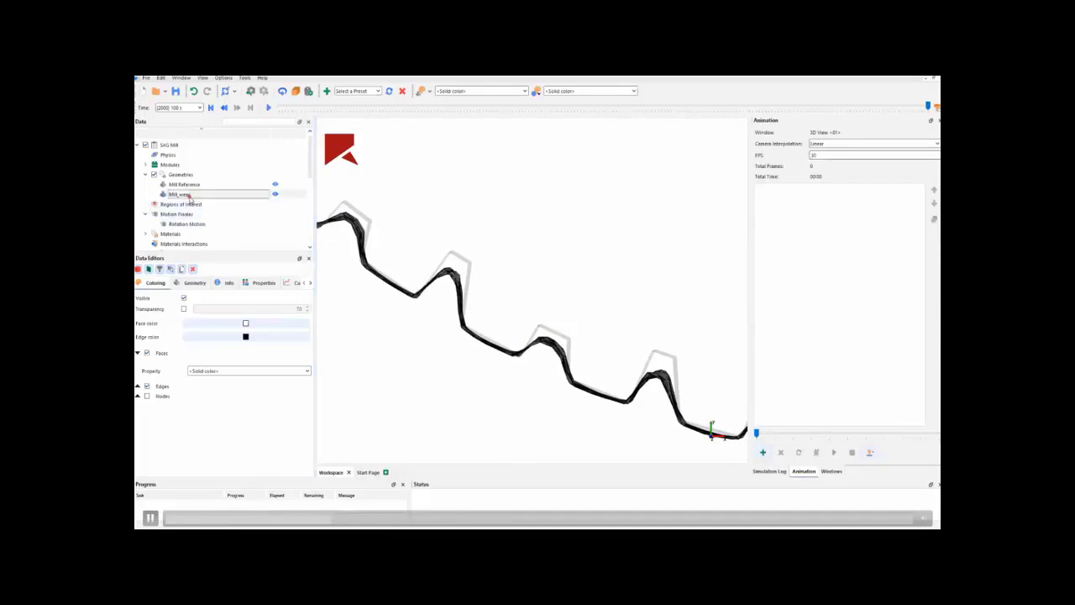
click(264, 283)
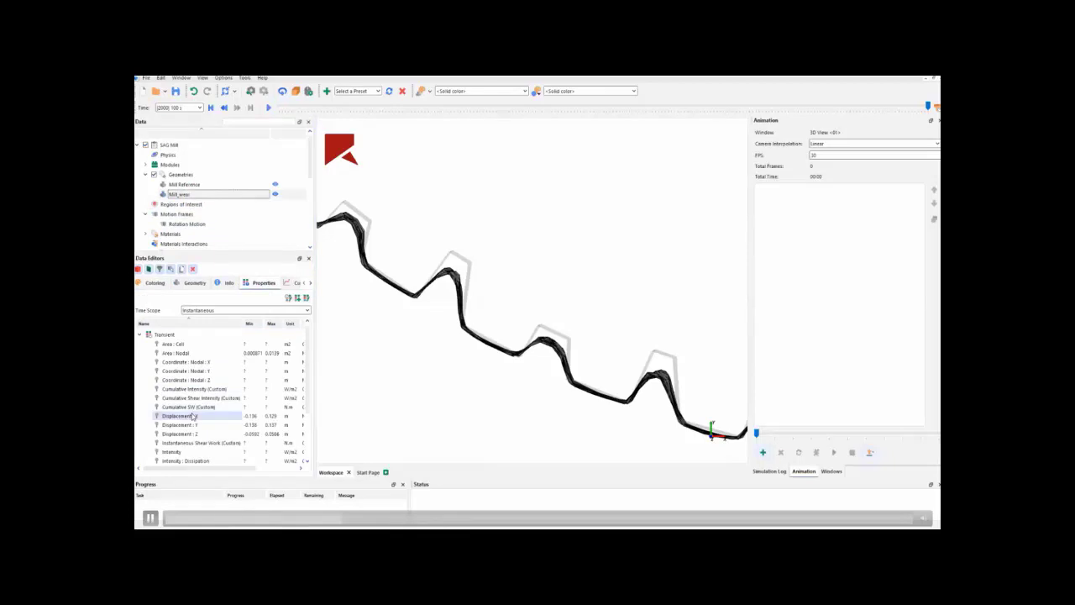
click(187, 416)
shift+click(193, 425)
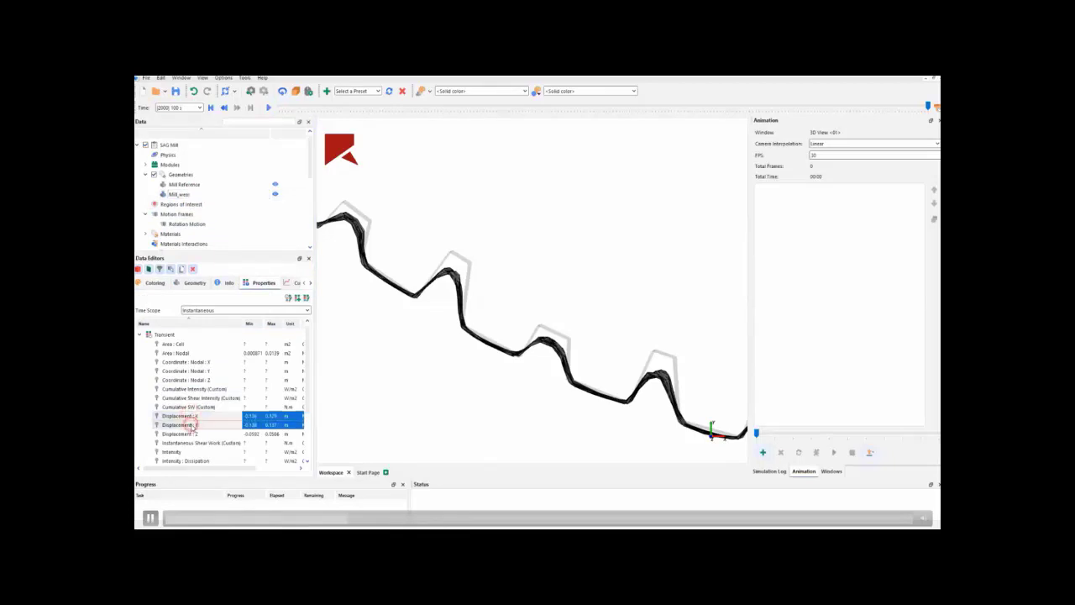
click(298, 299)
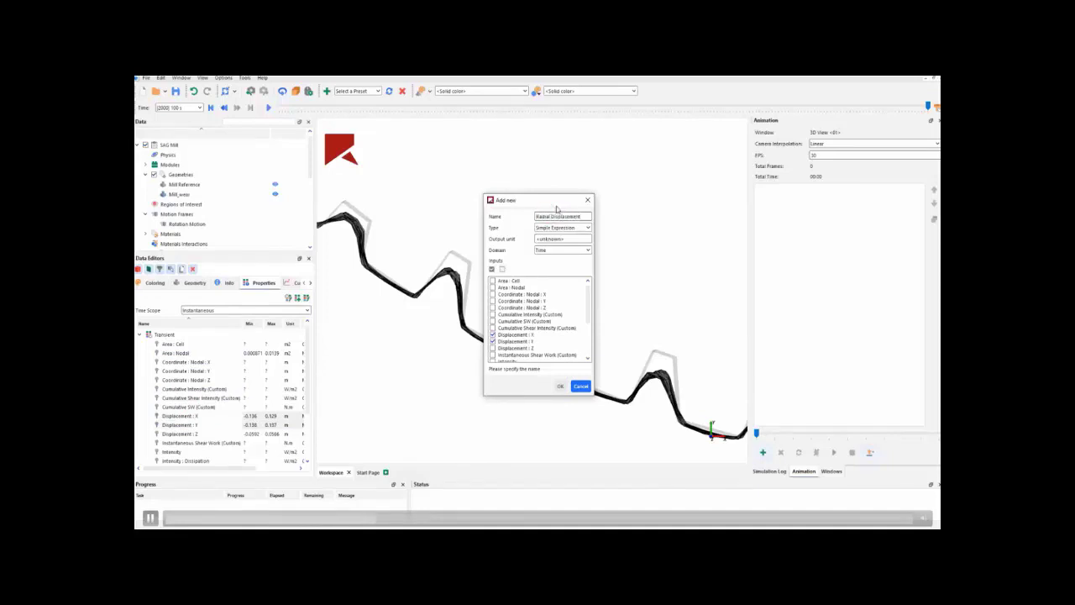
click(562, 238)
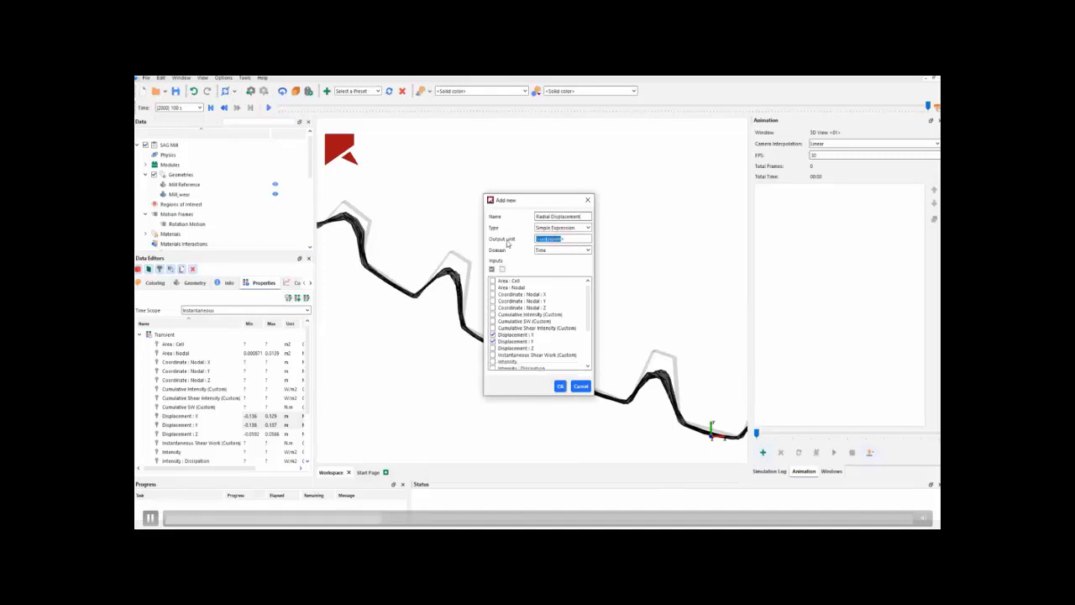
key(BackSpace)
text(m)
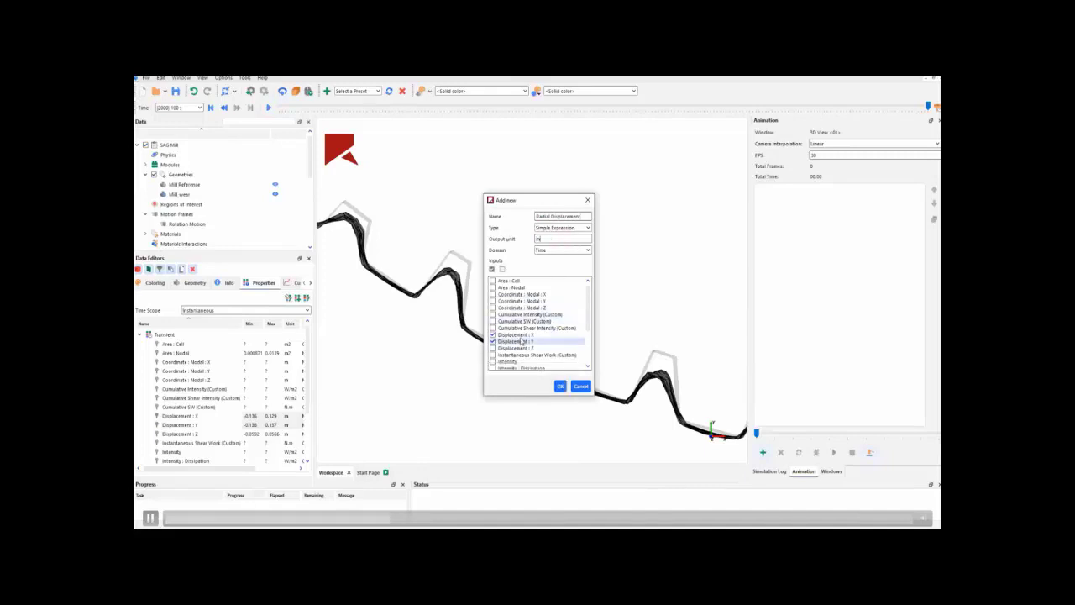
click(561, 385)
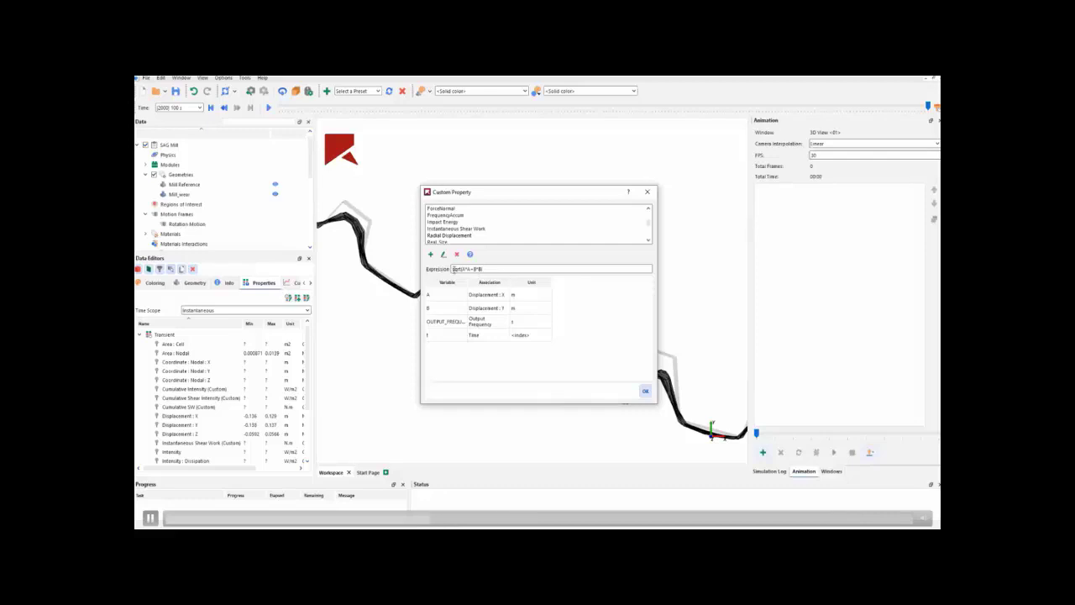
click(646, 391)
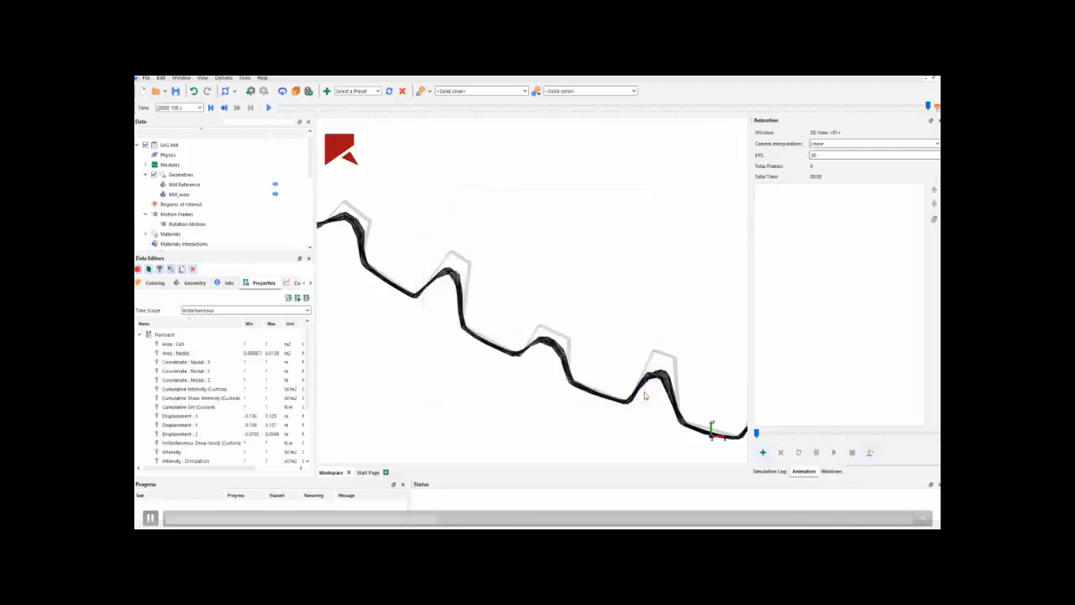
Step: Hide the Mill Reference and Mill_wear geometries and create a Plane process on Mill_wear
click(275, 184)
click(275, 194)
right_click(231, 196)
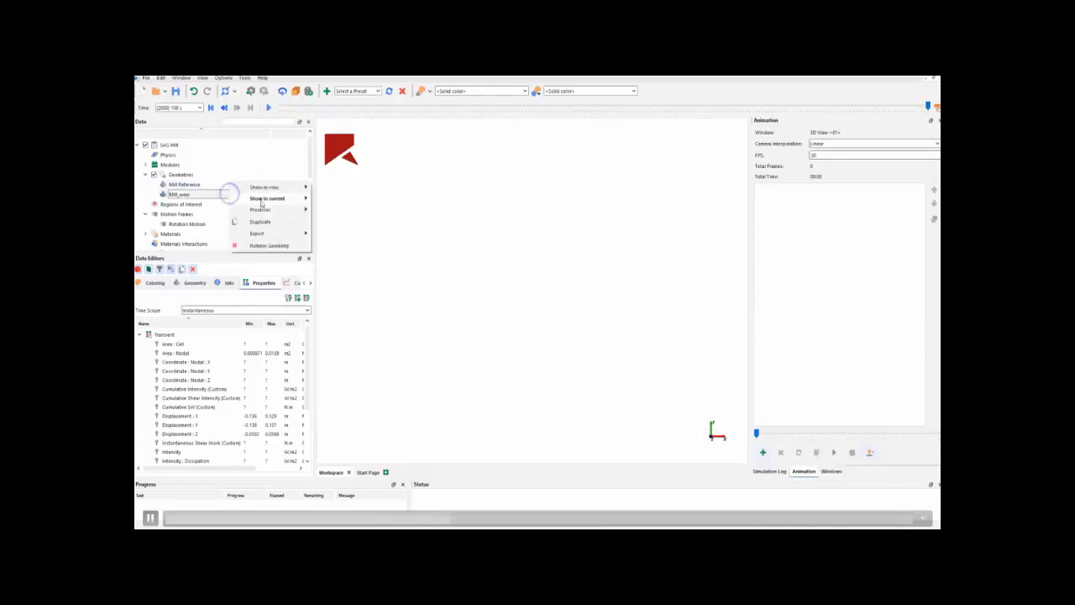
mouse_move(271, 211)
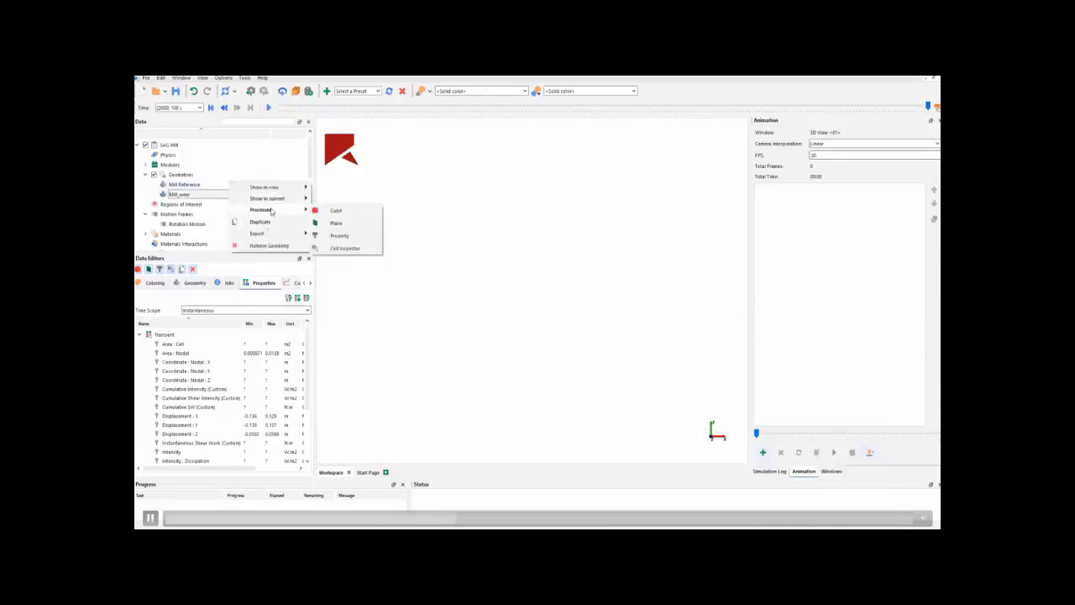
click(336, 223)
Step: Set the cutting plane's normal to 0, 0, 1 and fit the full mill cross-section in the view
drag(310, 165, 310, 216)
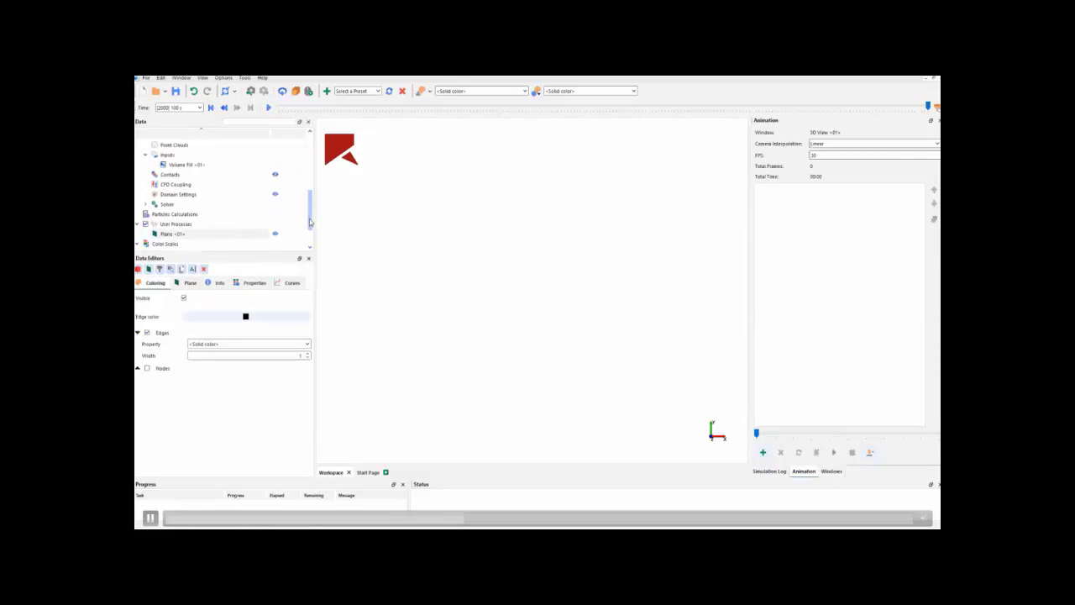
scroll(209, 226, down, 1)
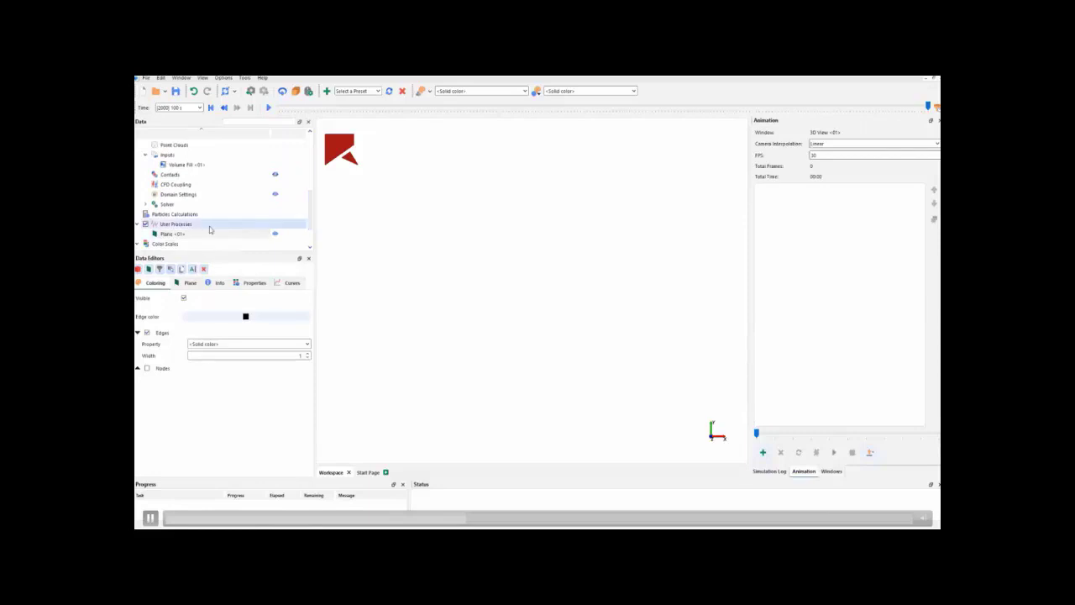
click(188, 282)
double_click(202, 353)
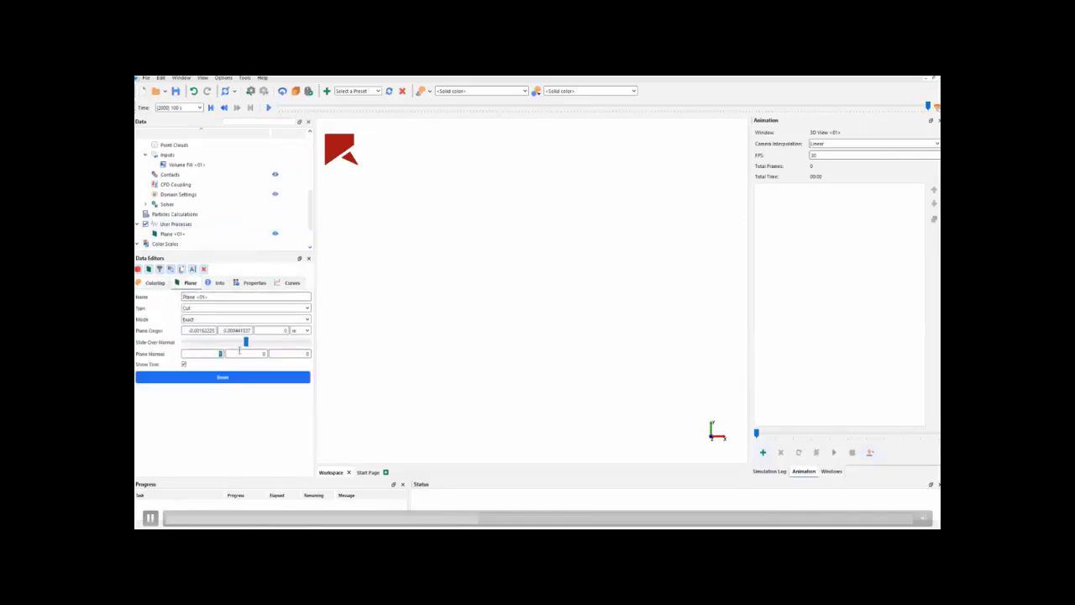
text(0)
key(Tab)
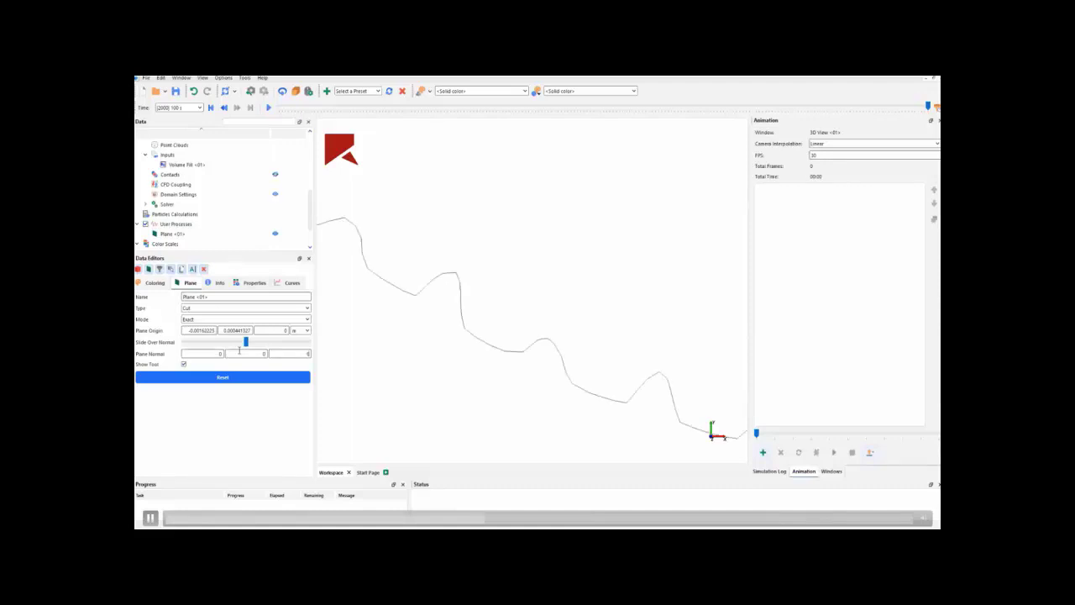
scroll(354, 326, down, 5)
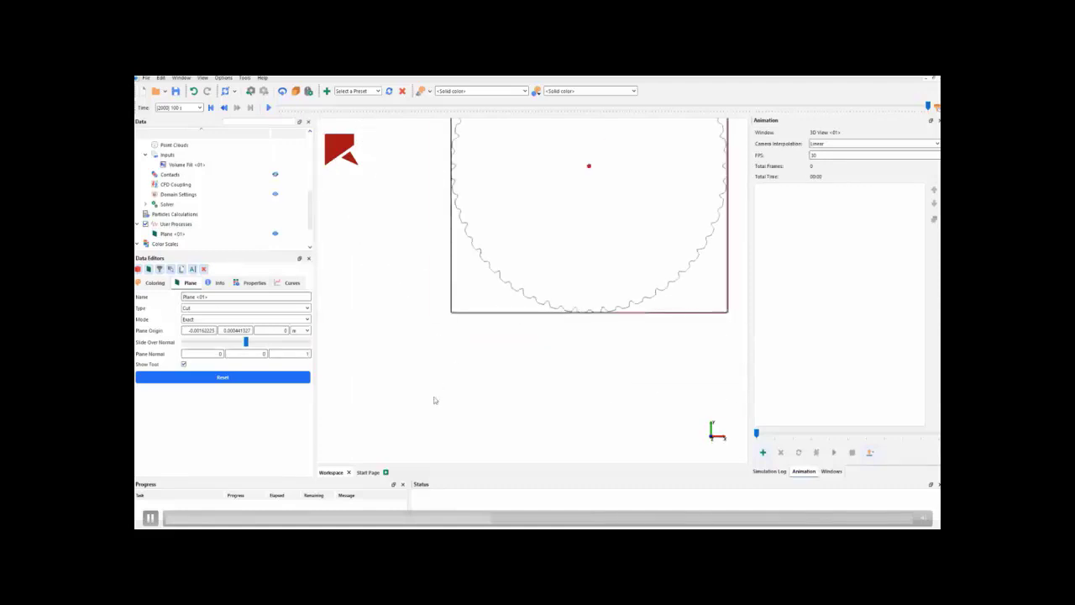
key(f)
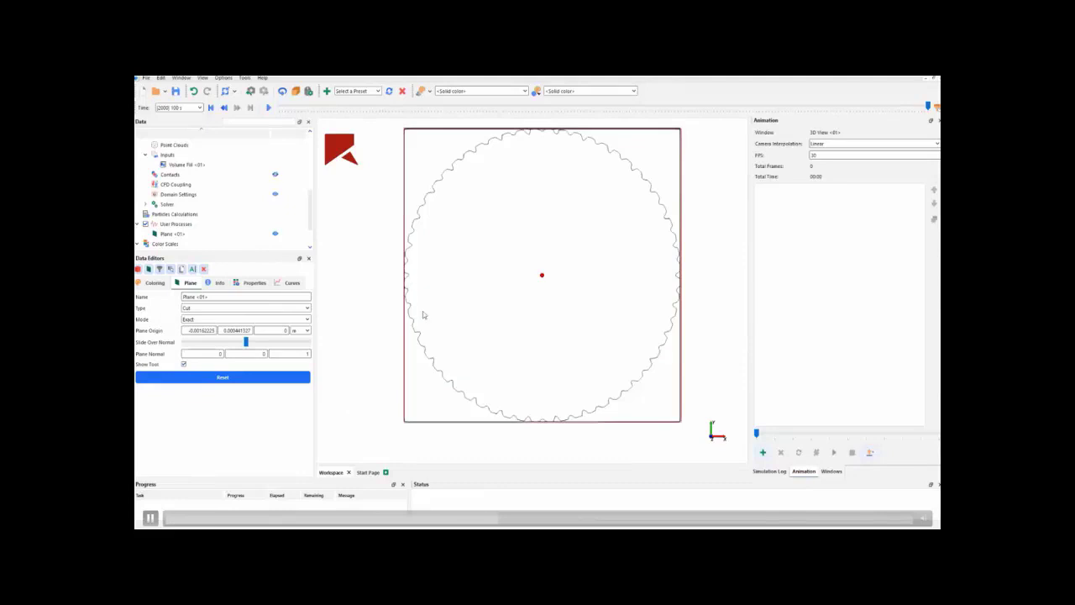
Step: Color the plane's edges by Radial Displacement (Custom) and place its color legend beside the mill cross-section
click(152, 283)
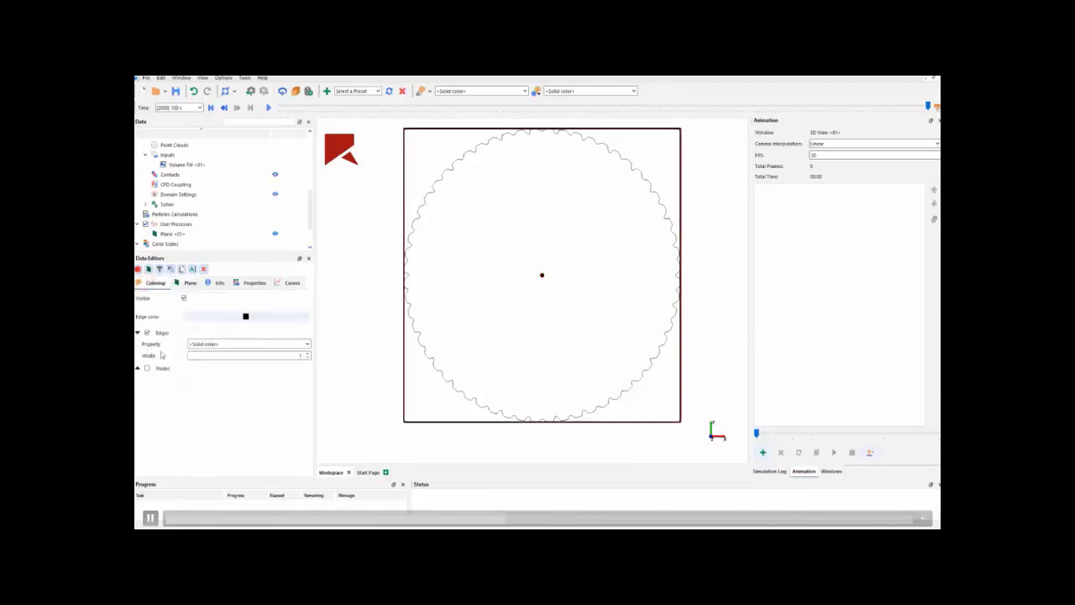
click(207, 345)
scroll(223, 378, down, 5)
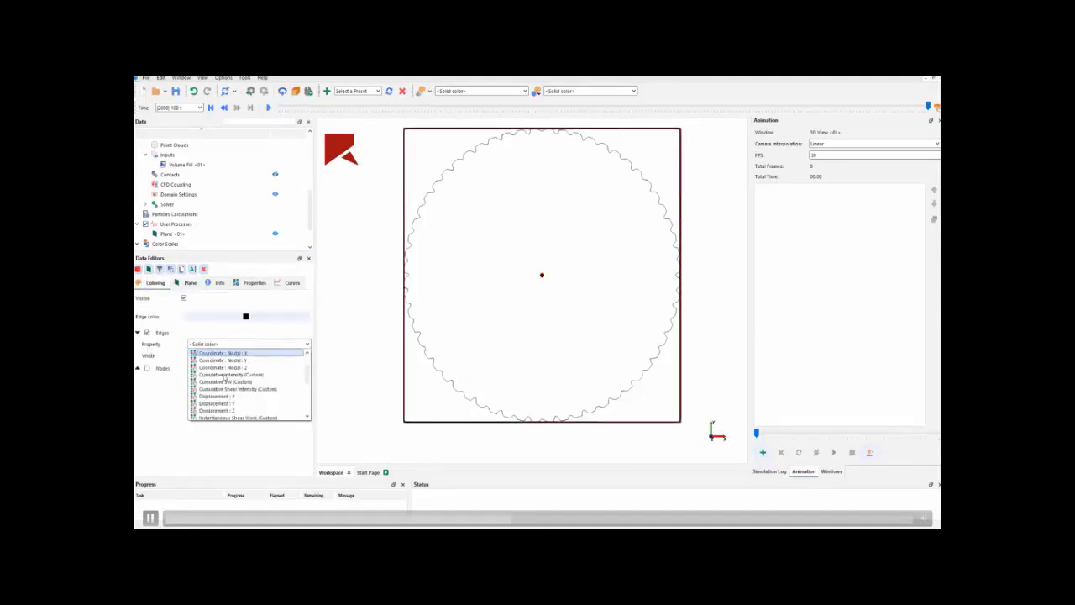
click(227, 375)
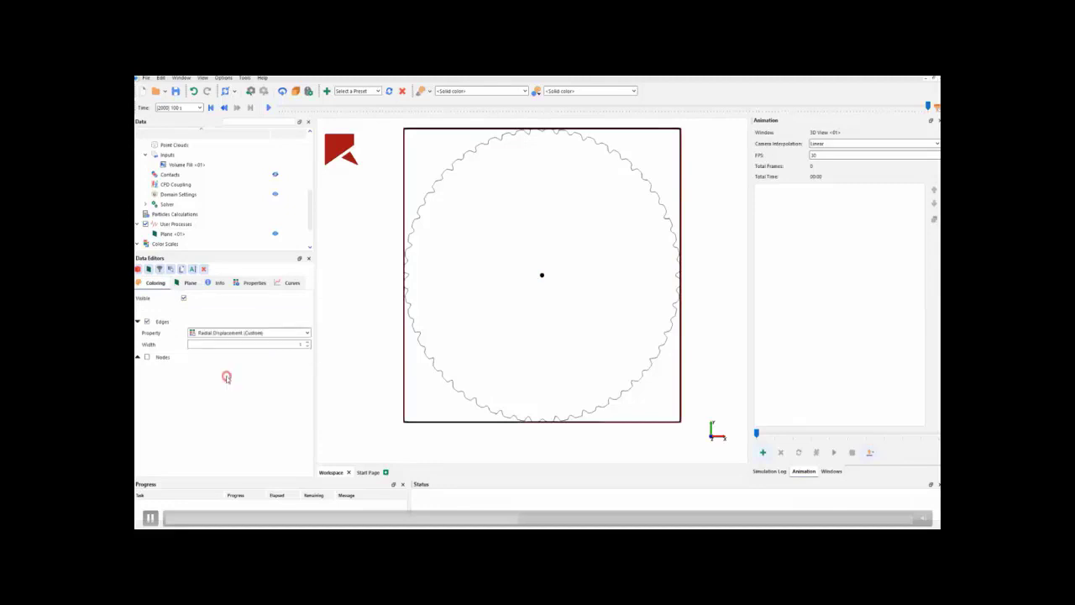
drag(325, 362, 336, 282)
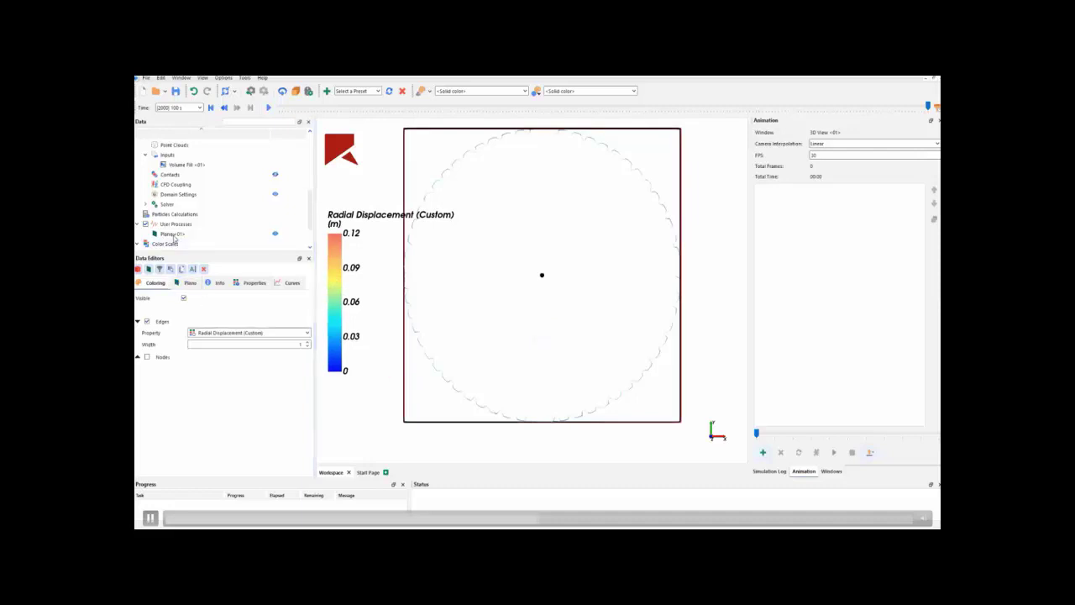
Step: Show the particles in the current 3D view together with the liner cross-section
click(409, 391)
drag(408, 391, 401, 424)
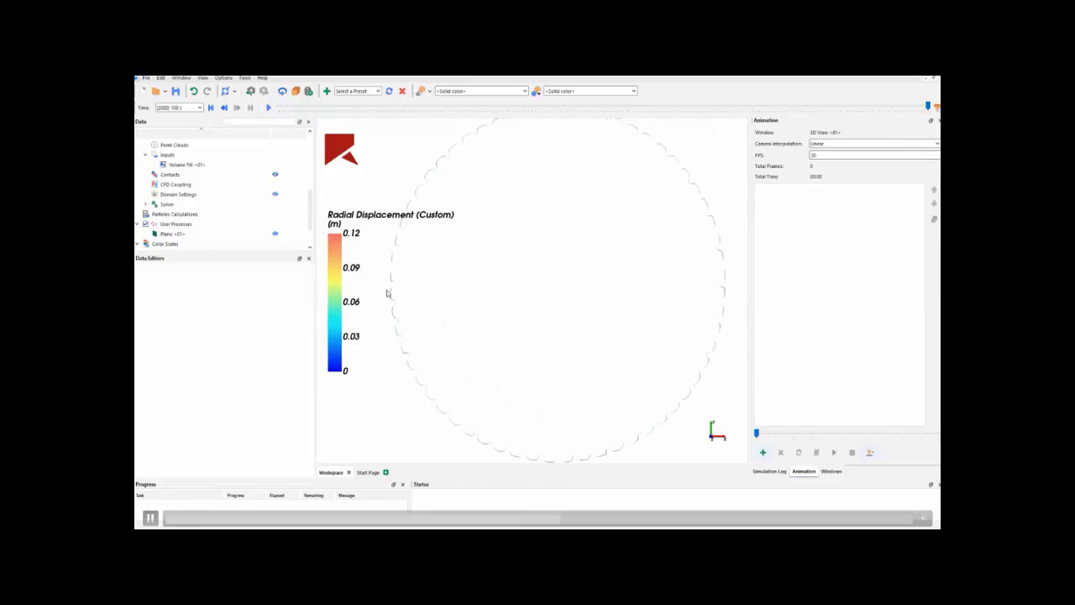
scroll(393, 299, down, 3)
scroll(202, 210, up, 3)
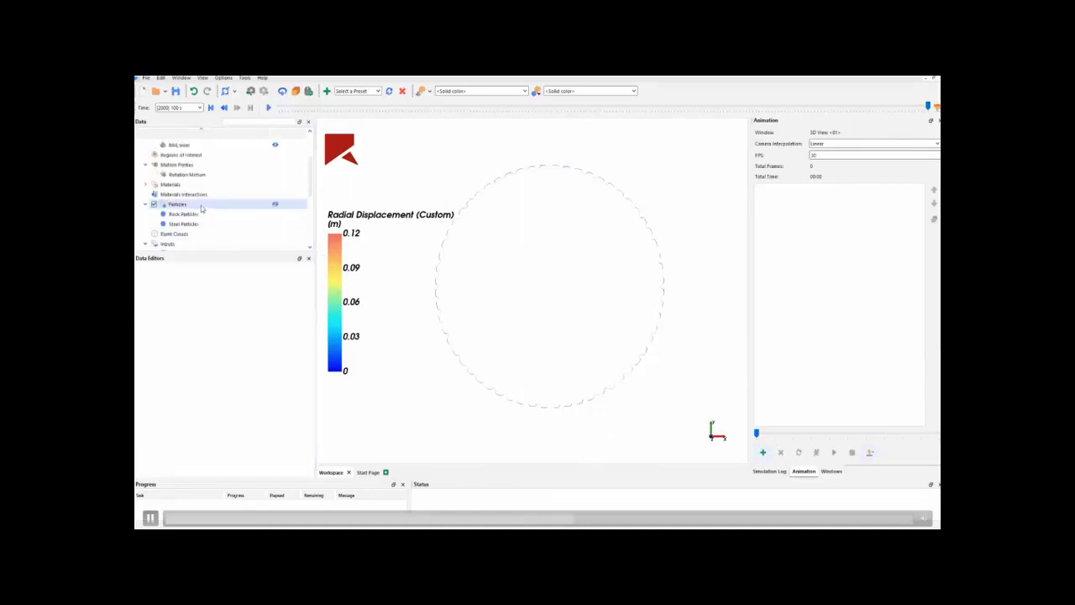
scroll(198, 184, up, 2)
click(193, 234)
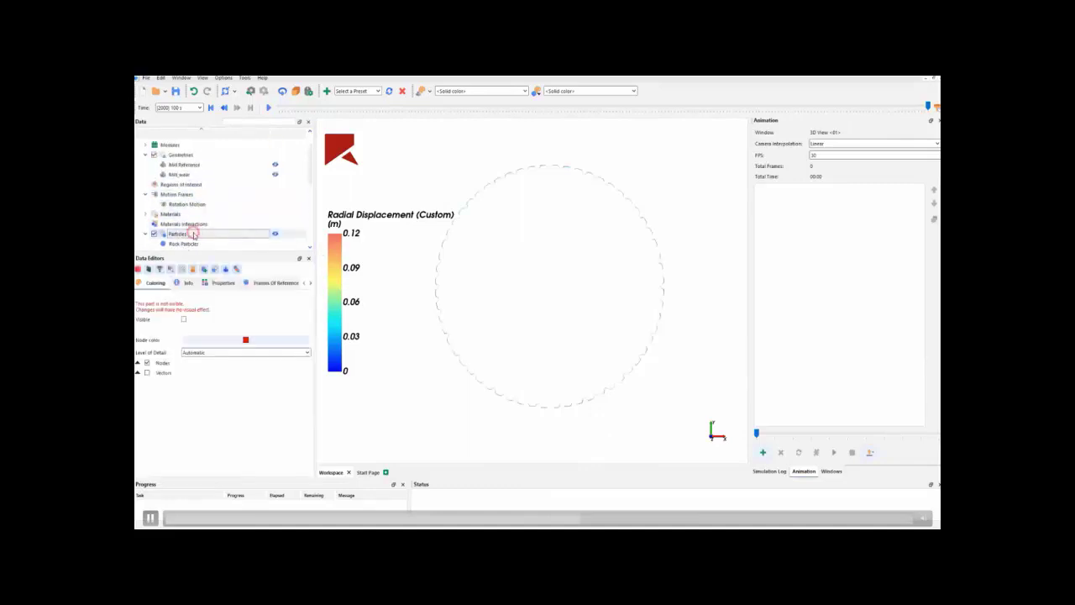
right_click(210, 222)
mouse_move(240, 248)
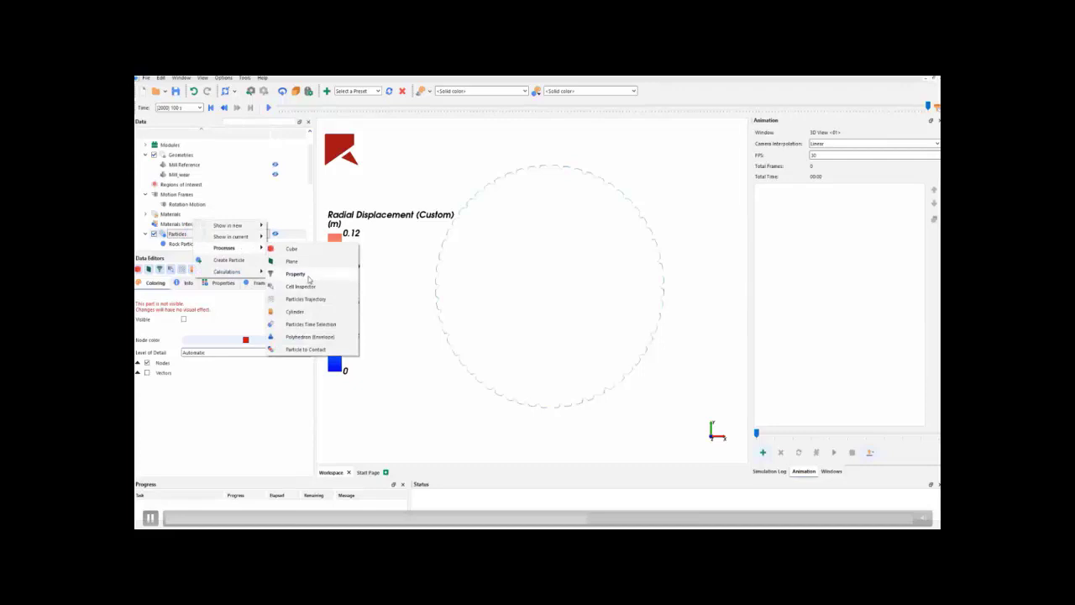
click(270, 236)
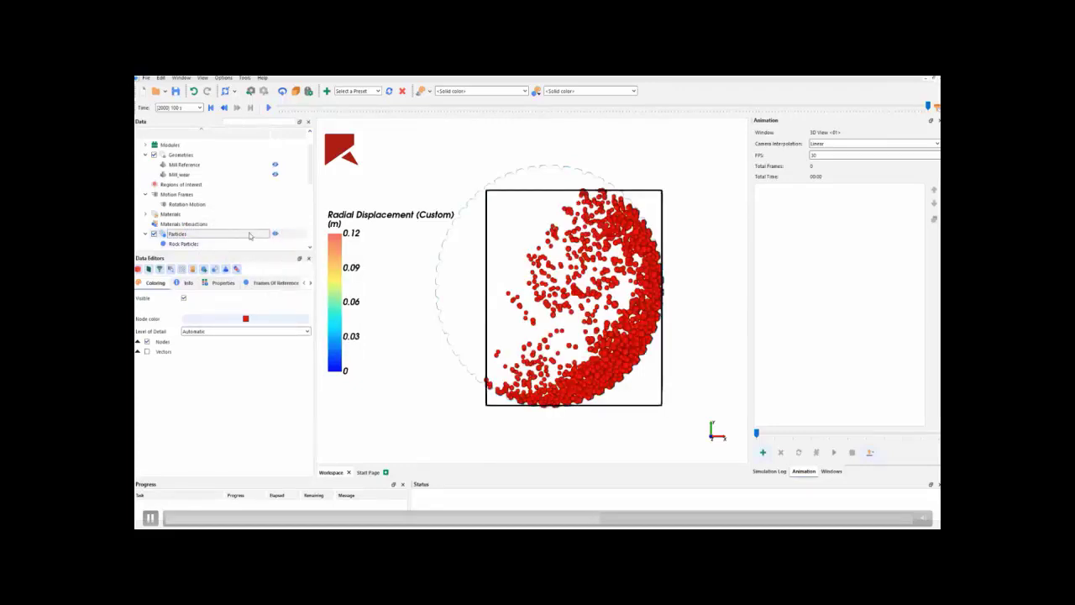
Step: Create a Particles Trajectory process on the particles and rename it "Particles Trajectory - New Liner"
right_click(249, 236)
mouse_move(290, 250)
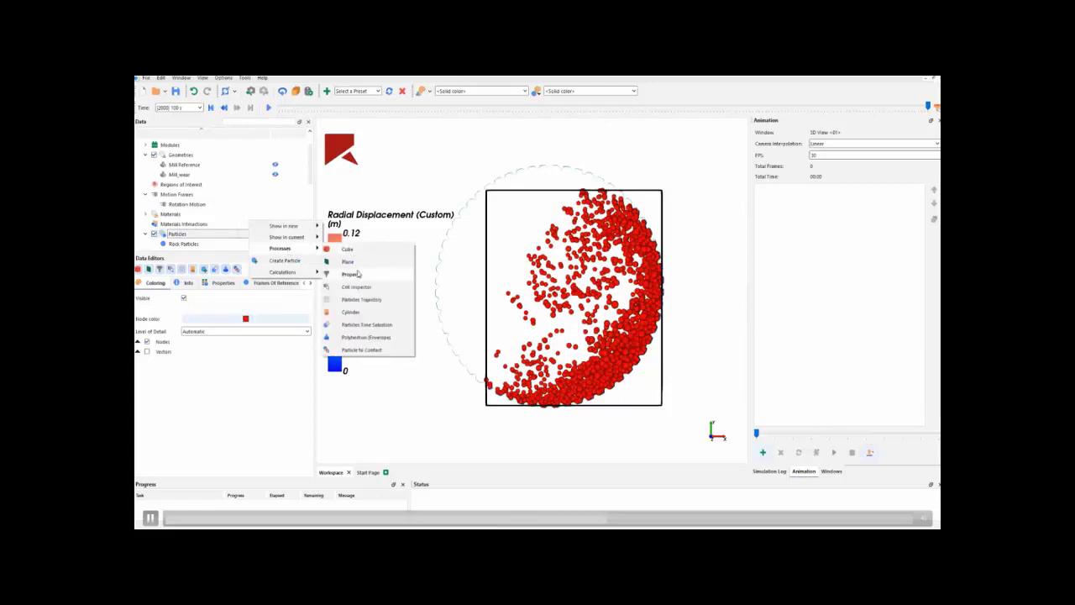
click(361, 299)
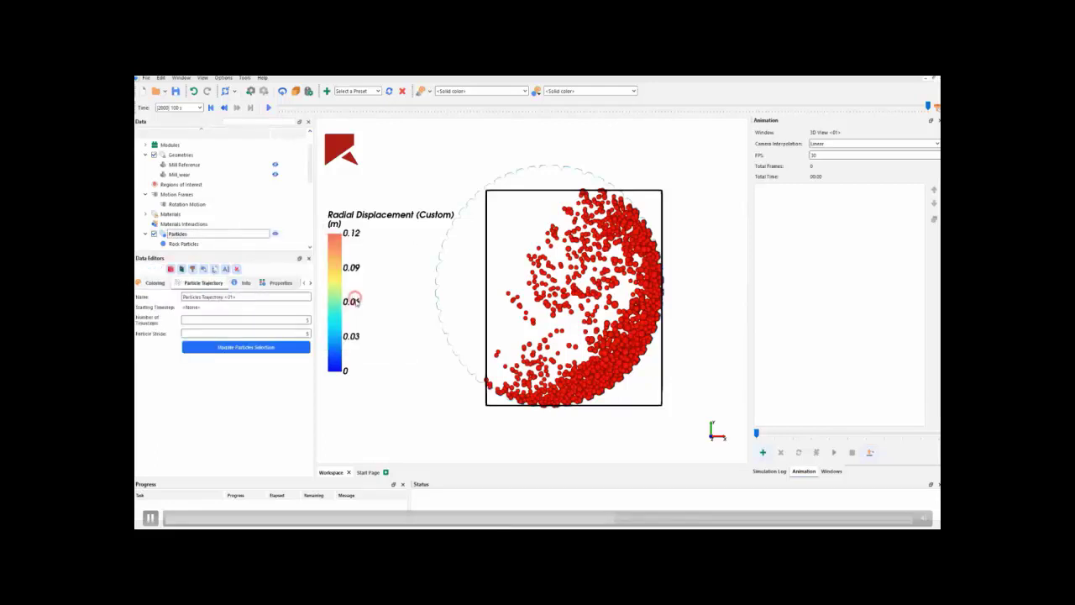
scroll(218, 213, down, 3)
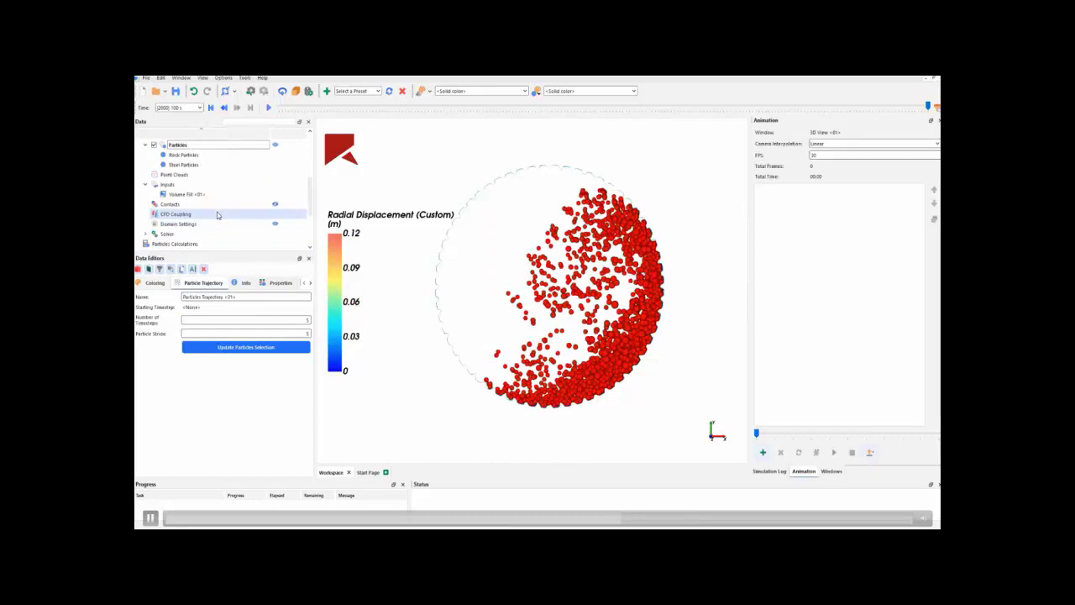
scroll(210, 216, down, 2)
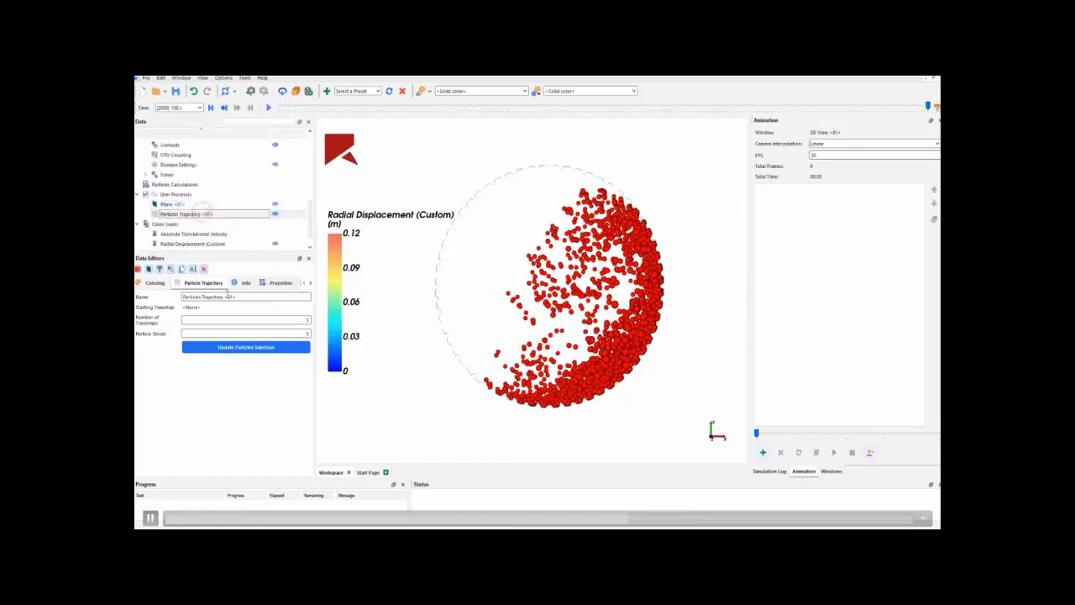
drag(224, 296, 284, 310)
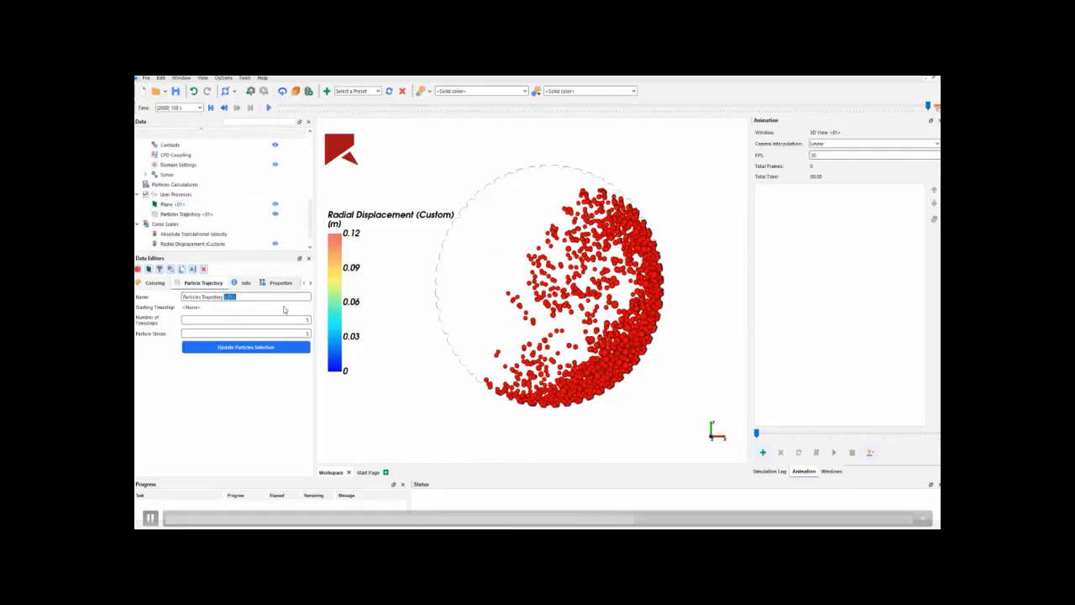
text(- H)
click(267, 384)
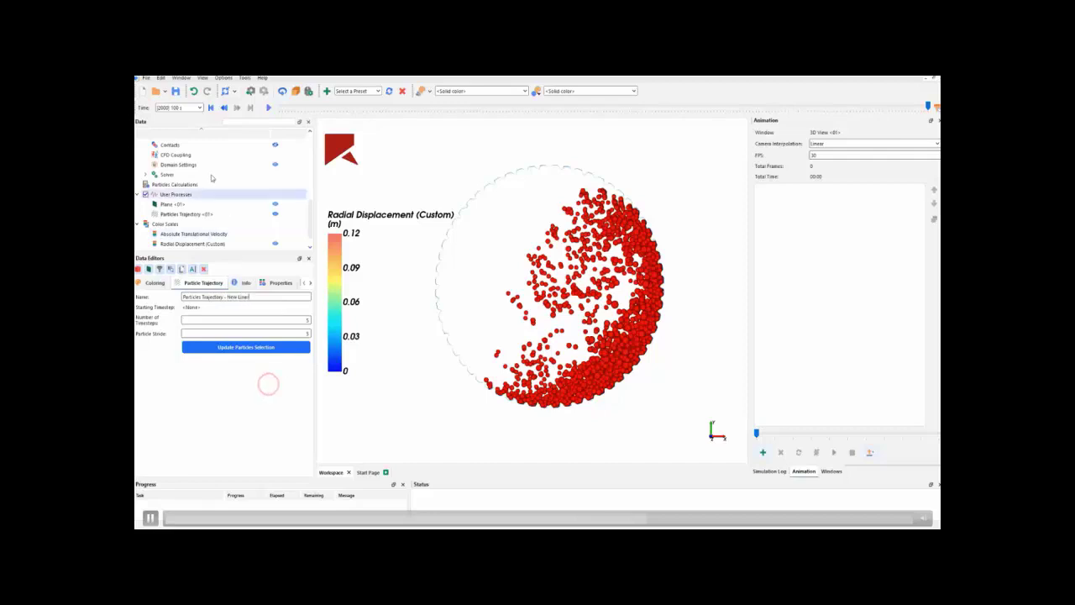
Step: Set the displayed simulation time to 10 s
click(200, 107)
mouse_move(200, 118)
mouse_down()
mouse_move(197, 155)
mouse_move(200, 127)
mouse_up()
scroll(180, 141, up, 20)
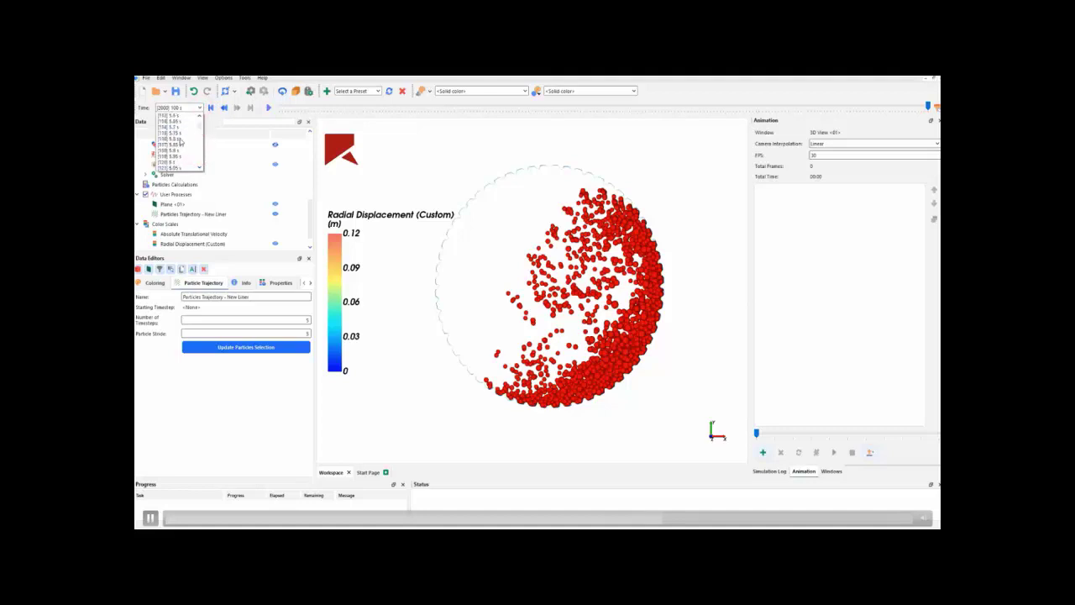
scroll(180, 141, down, 20)
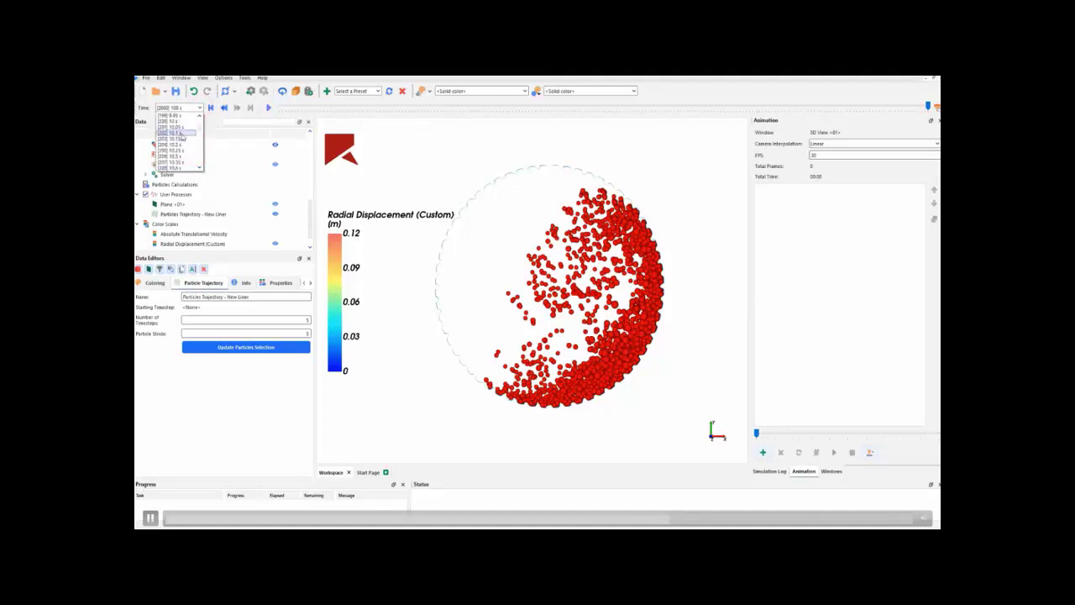
click(179, 122)
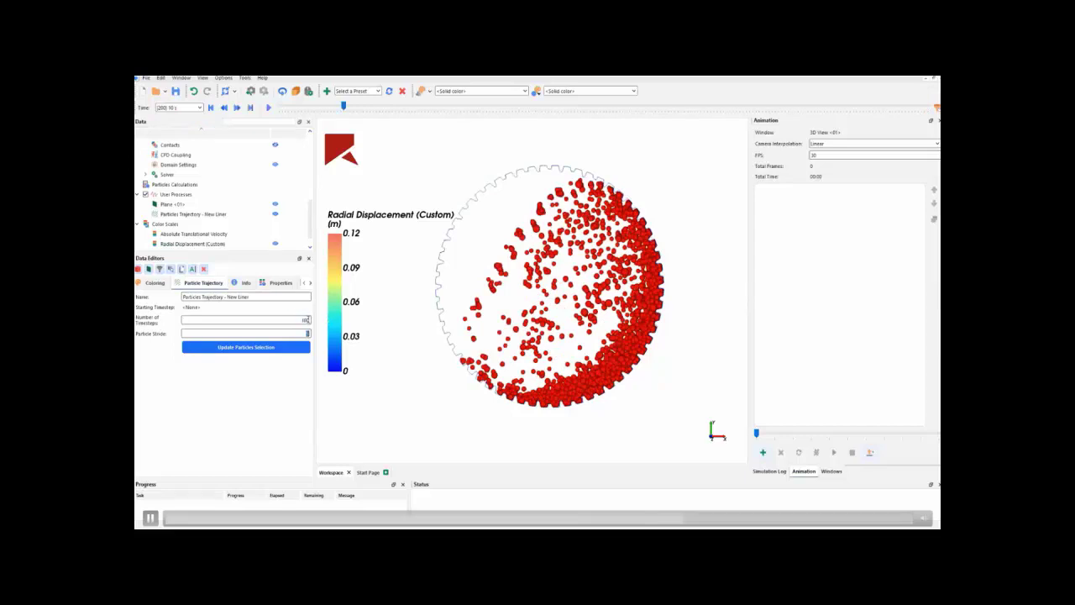
Step: Update the new-liner trajectory's particle selection with 100 timesteps and a particle stride of 2, and hide the particles
click(266, 347)
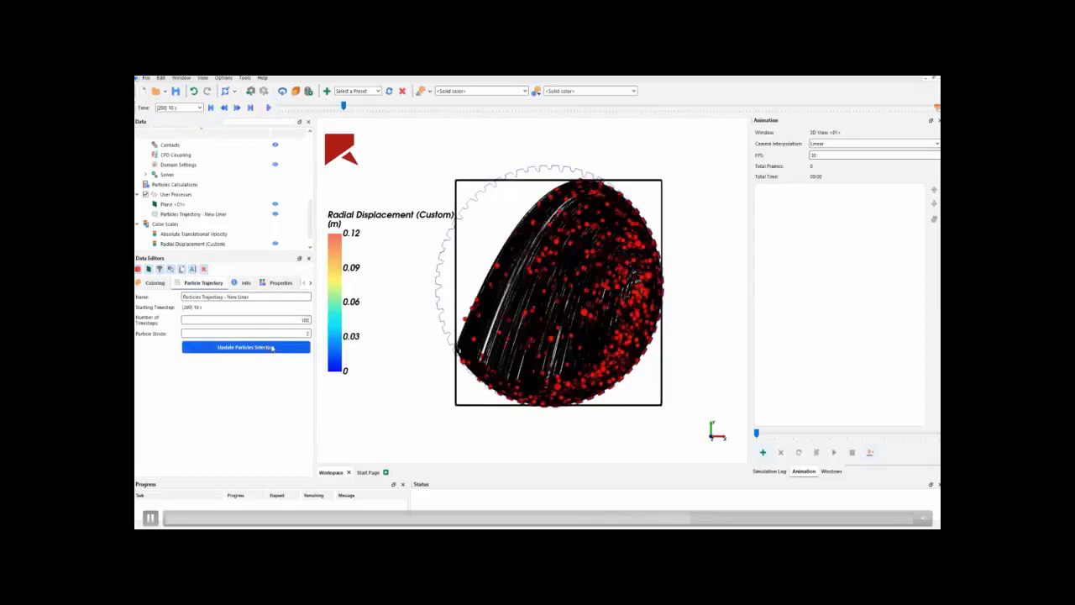
scroll(244, 197, up, 3)
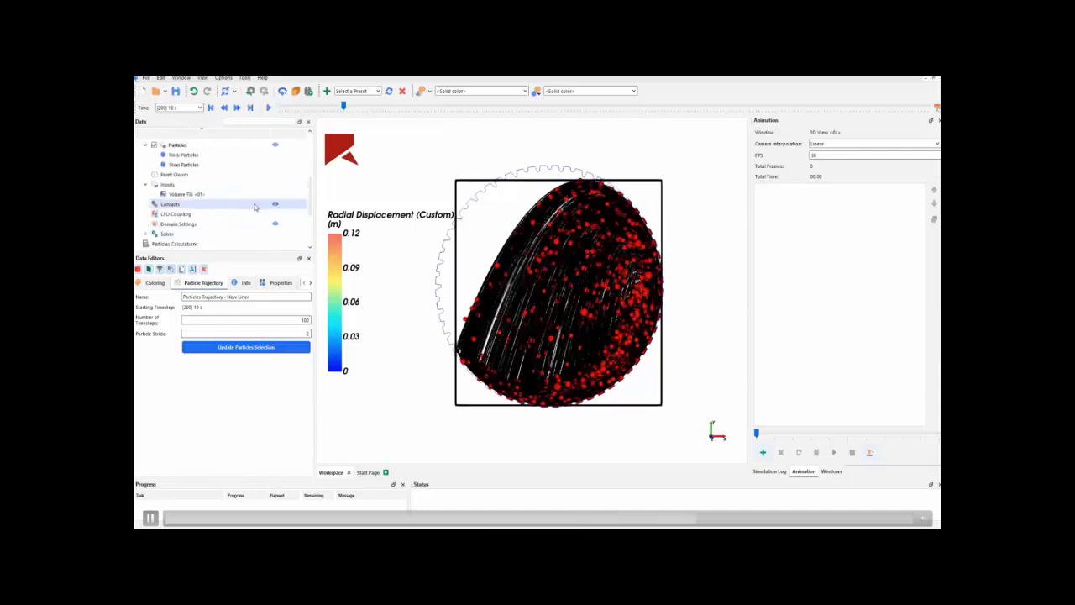
click(278, 145)
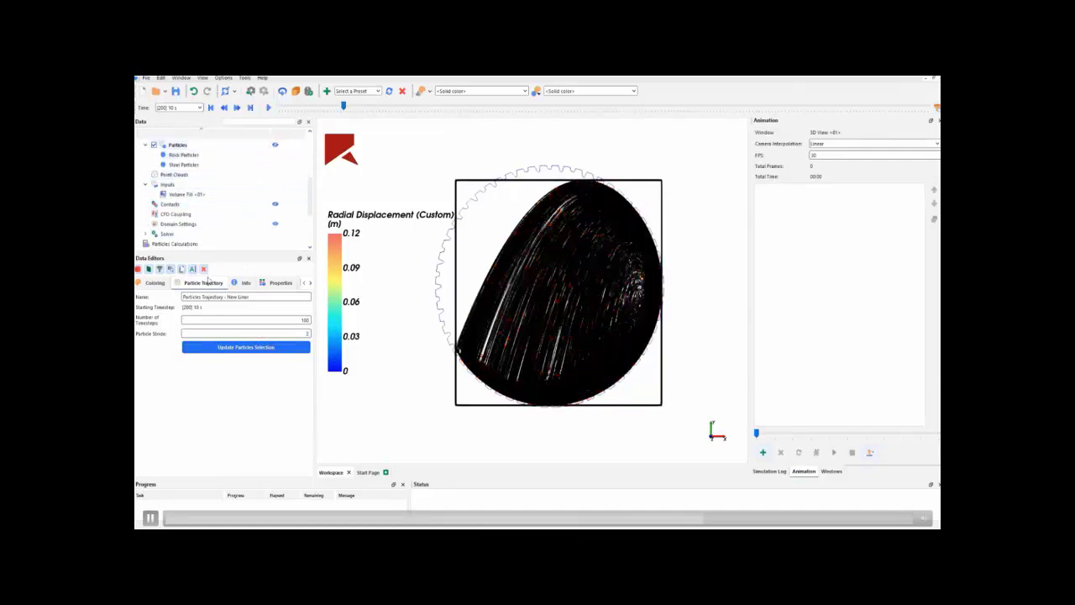
Step: Color the new-liner trajectory's edges by Absolute Translational Velocity
click(155, 282)
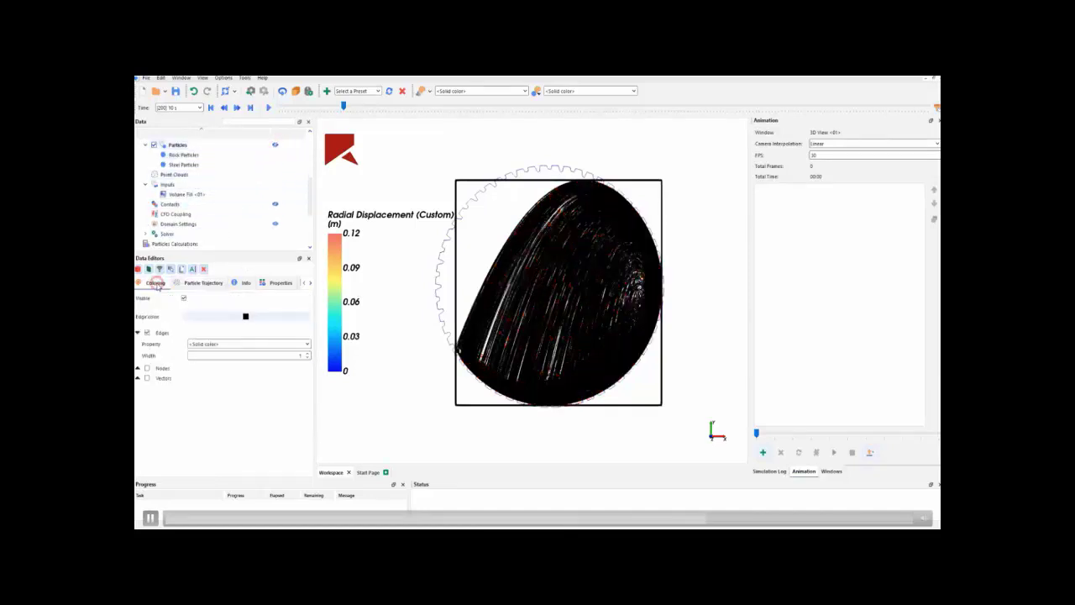
click(211, 345)
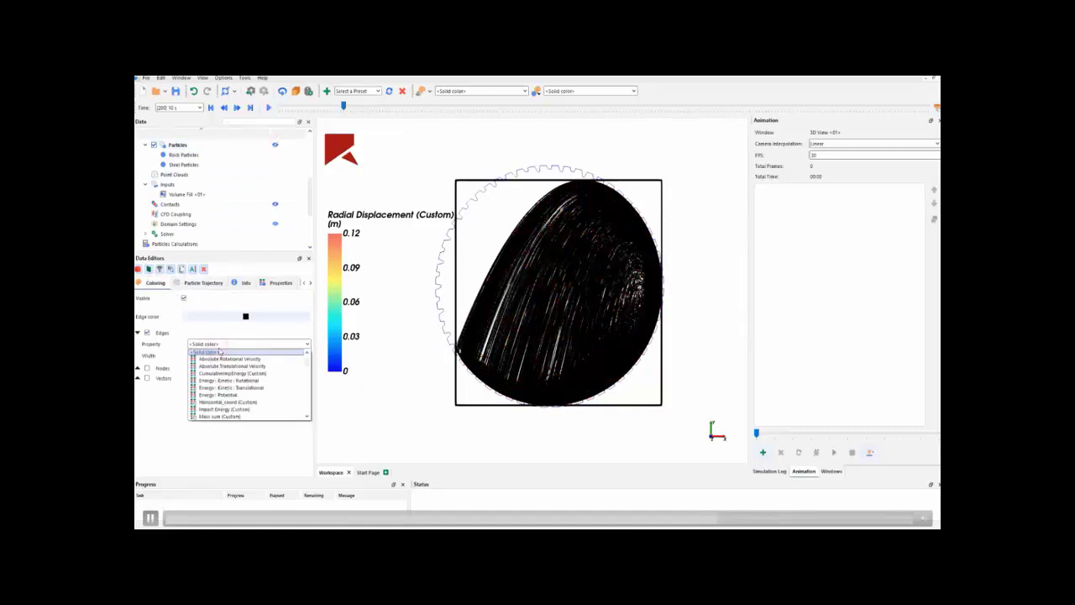
click(231, 366)
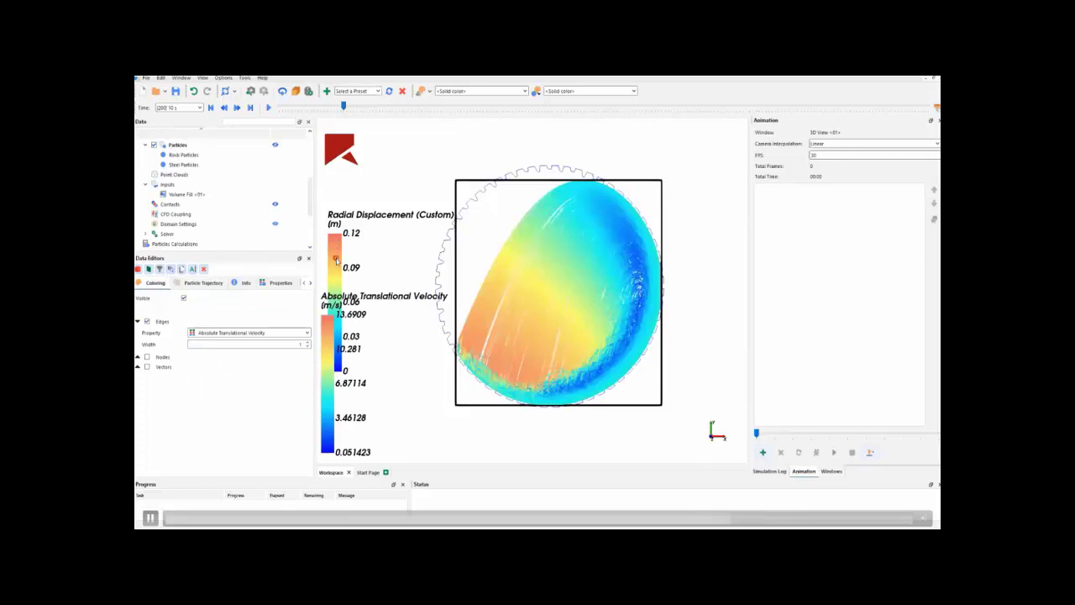
Step: Hide the Radial Displacement (Custom) legend and place the Absolute Translational Velocity legend beside the upper part of the mill cross-section
drag(336, 261, 735, 283)
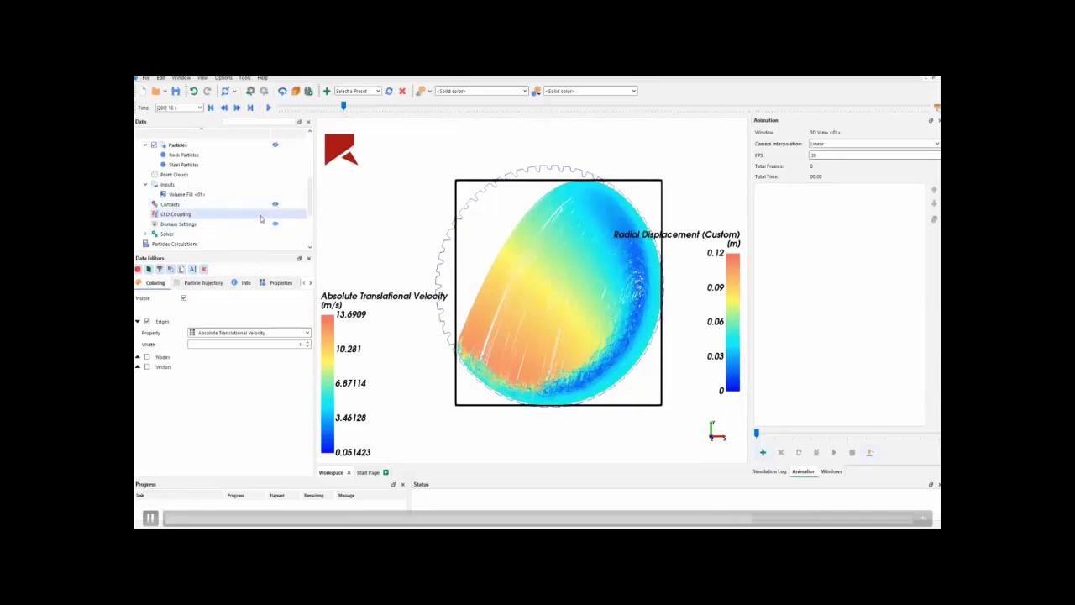
scroll(261, 219, down, 1)
right_click(736, 302)
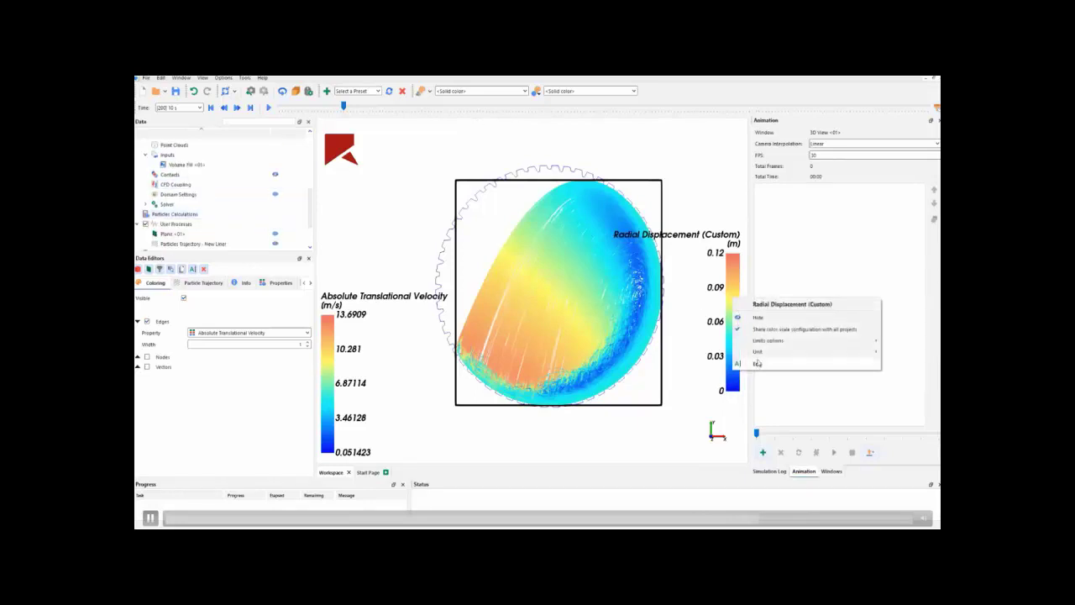
click(758, 316)
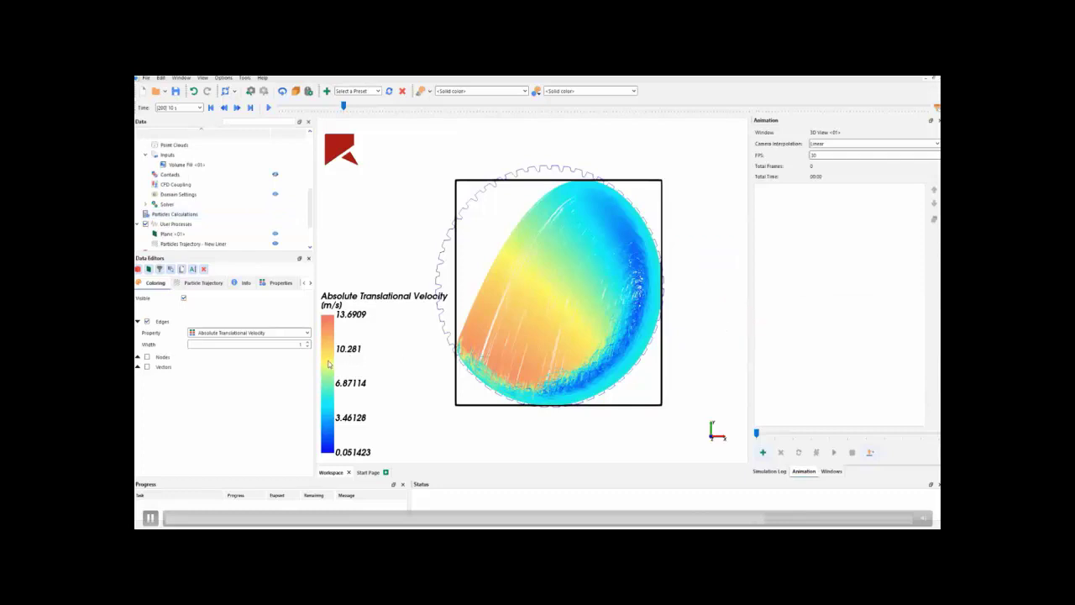
drag(328, 364, 346, 292)
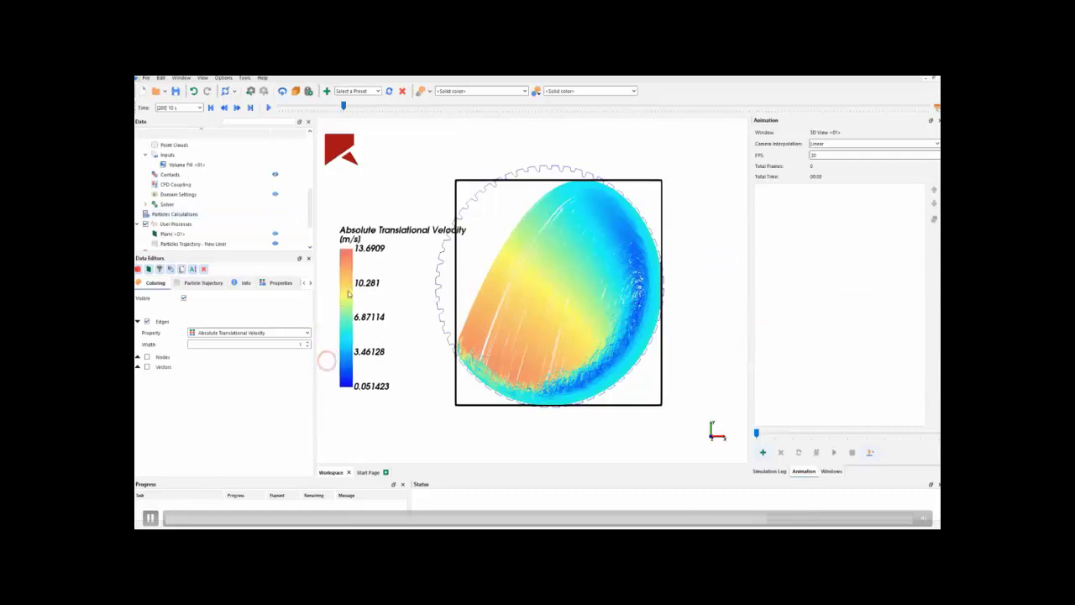
Step: Duplicate the new-liner trajectory process and rename the copy "Particles Trajectory - Worn Liner"
scroll(195, 214, down, 2)
right_click(216, 204)
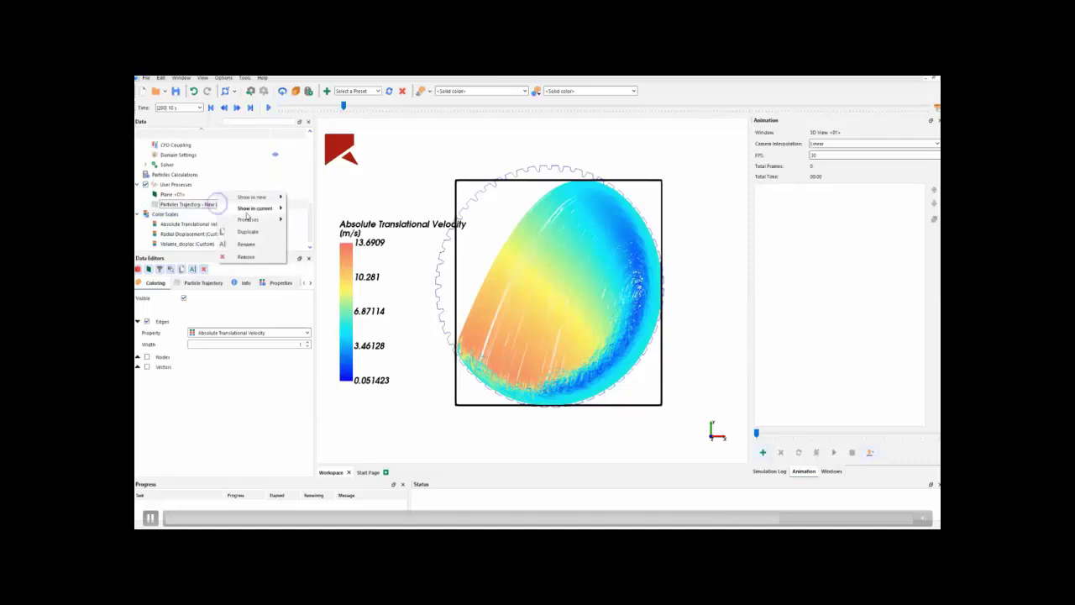
click(248, 231)
click(212, 214)
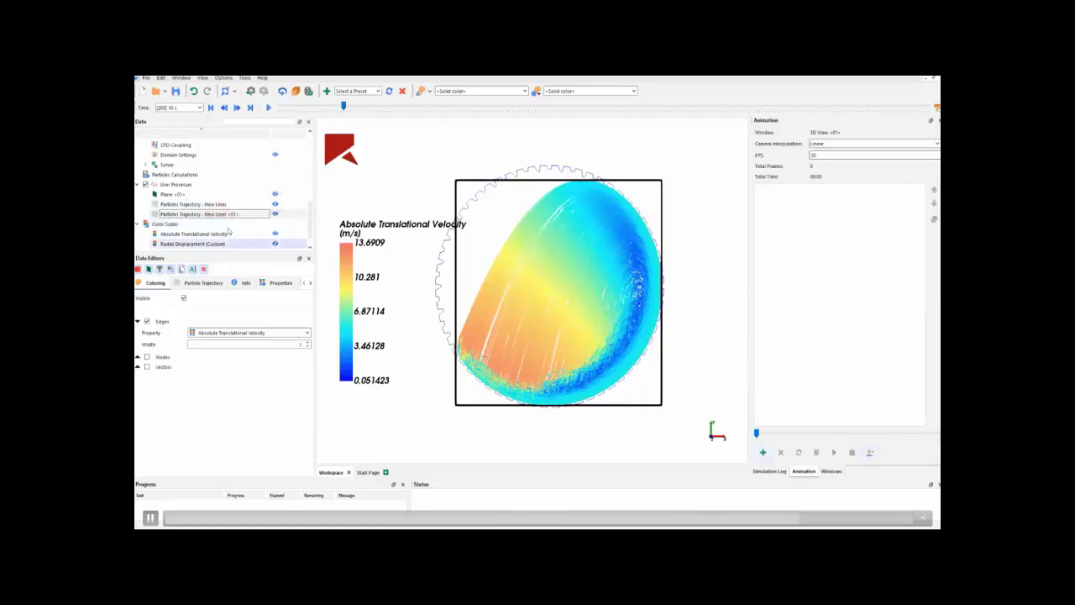
click(200, 283)
double_click(229, 297)
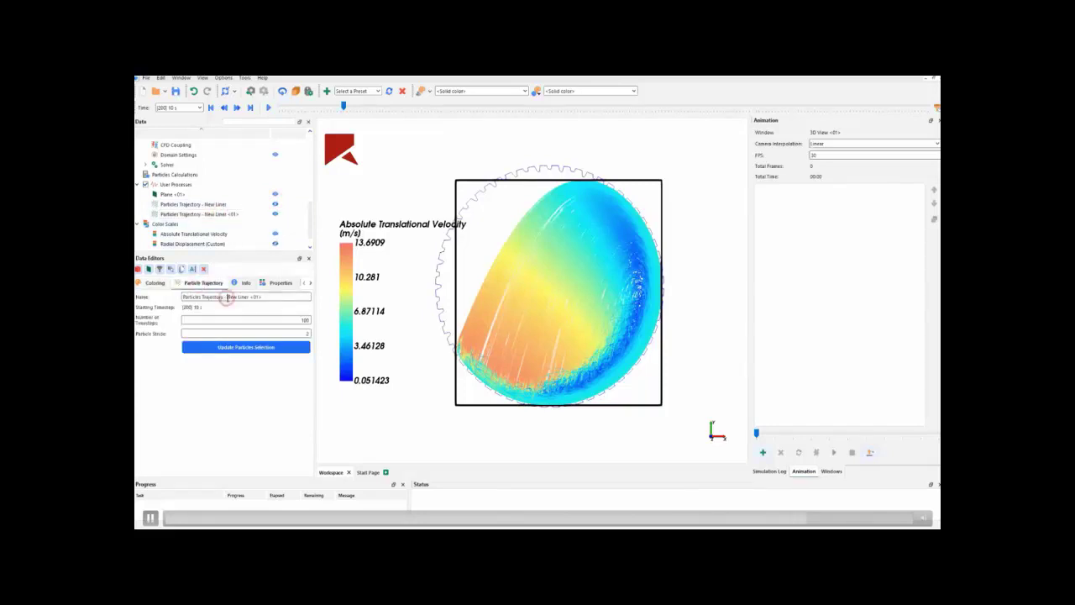
text(Wear)
click(240, 321)
Step: Set the displayed simulation time to 90 s and update the worn-liner trajectory's particle selection from that timestep
click(199, 108)
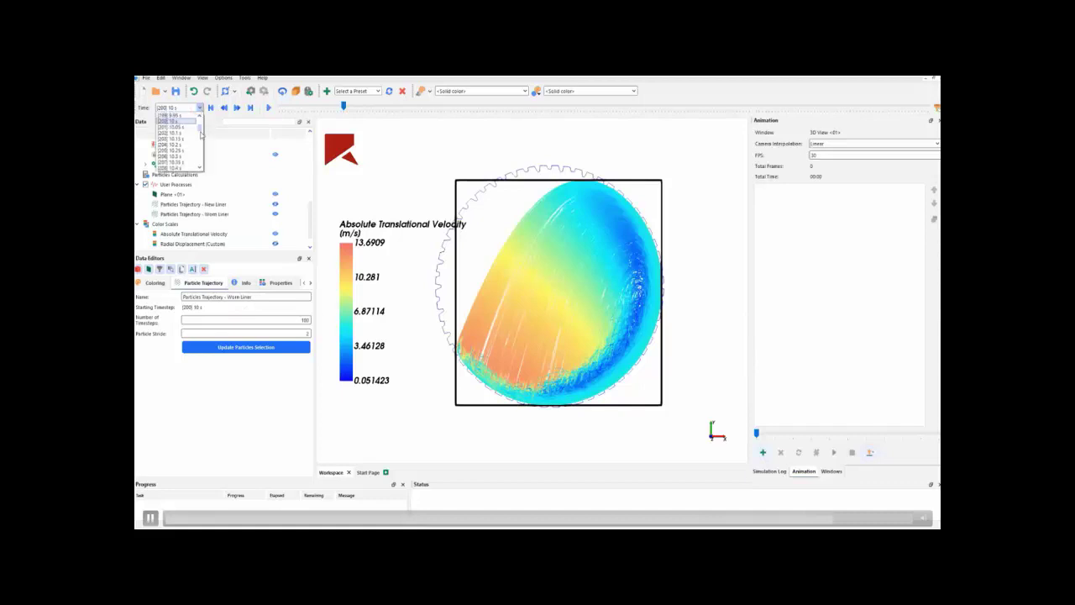
drag(201, 134, 195, 151)
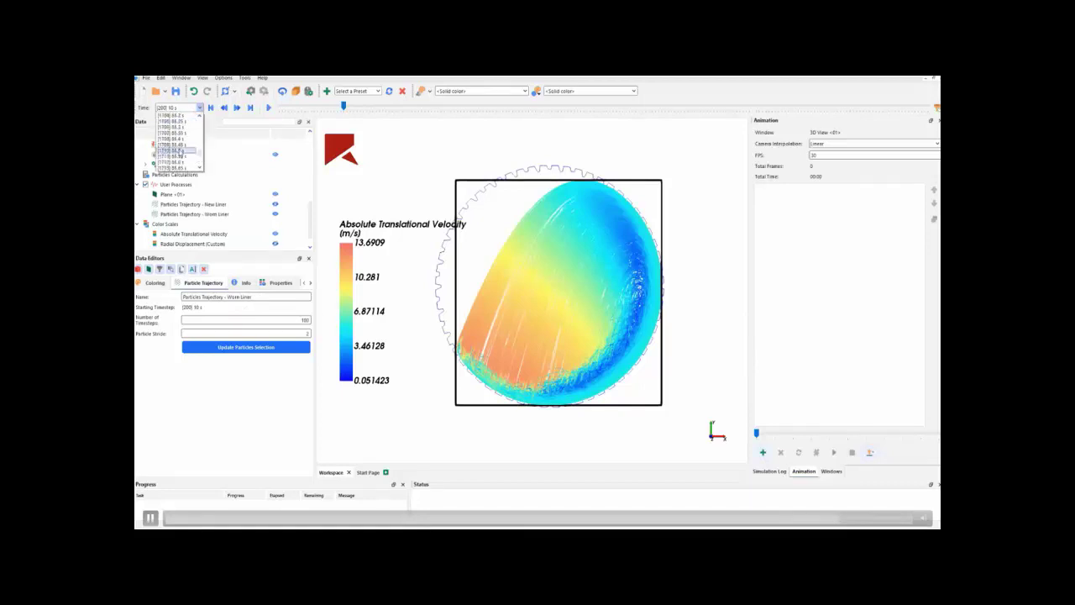
scroll(181, 150, down, 20)
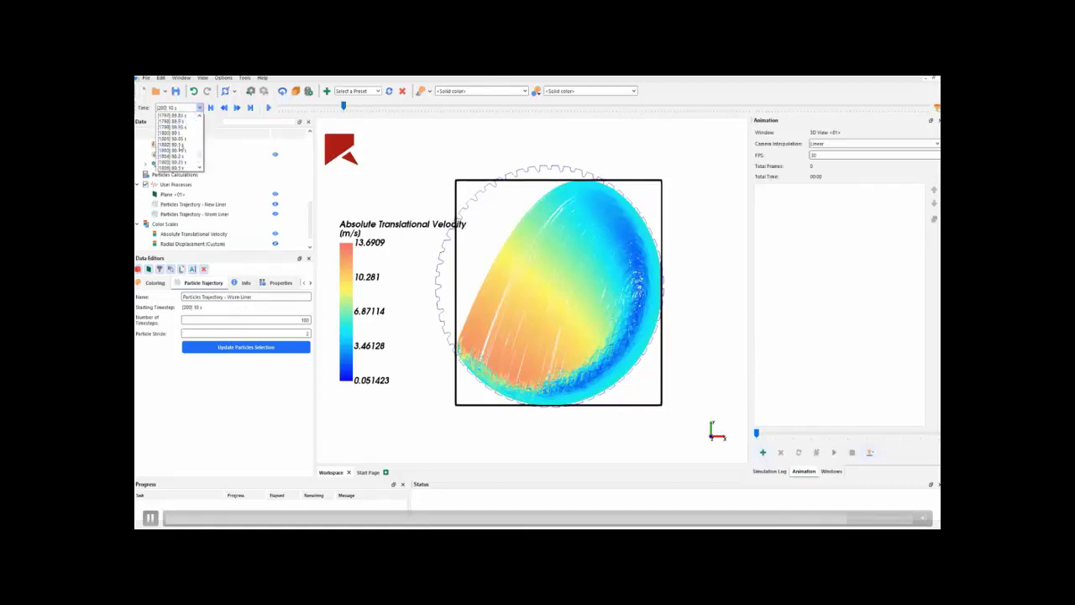
click(172, 132)
click(249, 352)
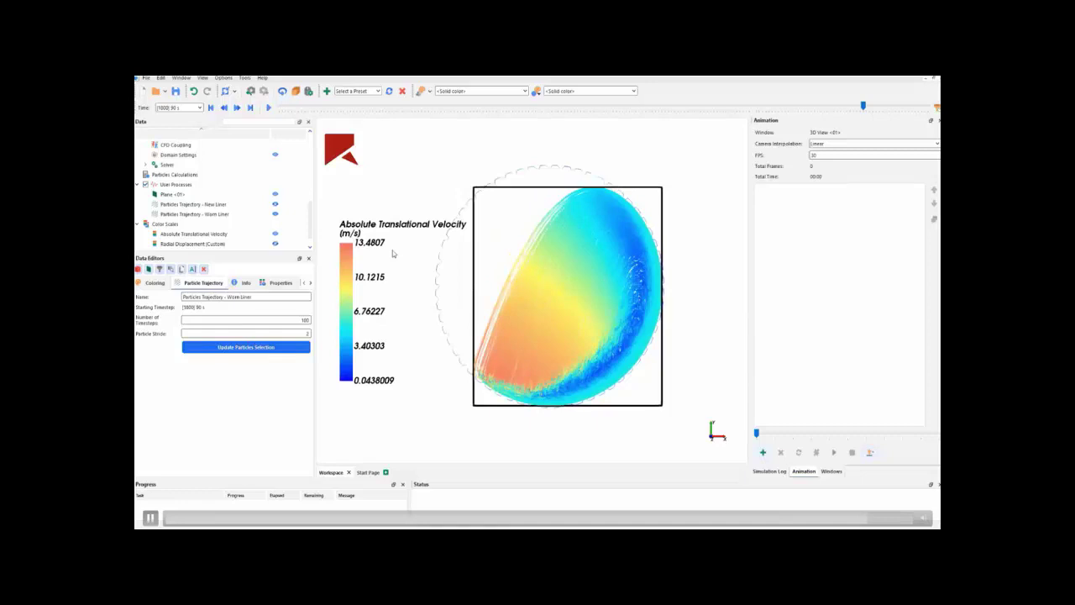
Step: Compare the new-liner and worn-liner particle trajectories by alternating their visibility in the 3D view
click(276, 215)
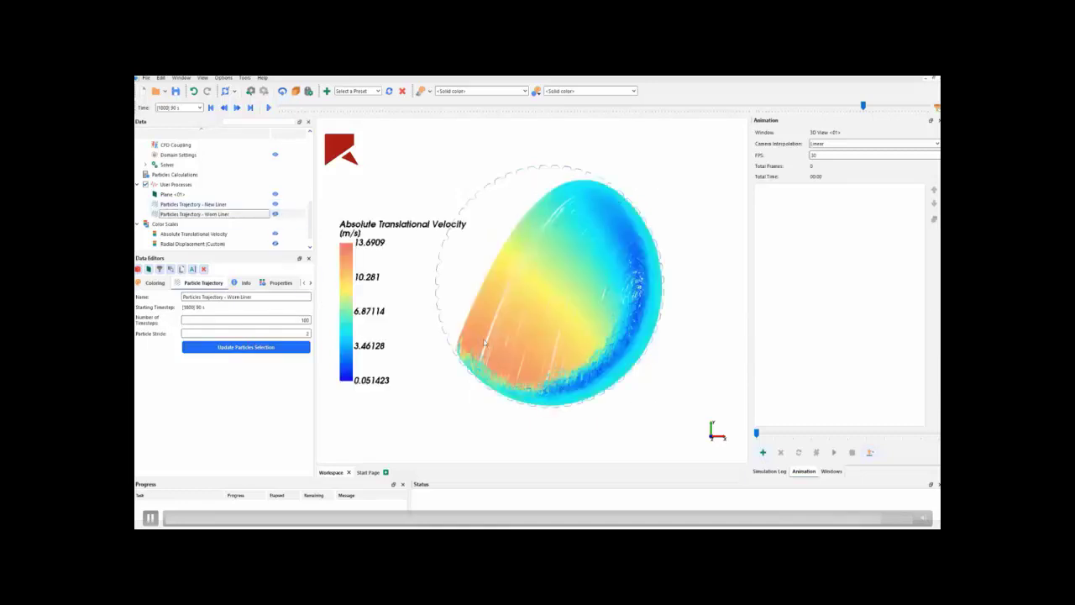
click(276, 213)
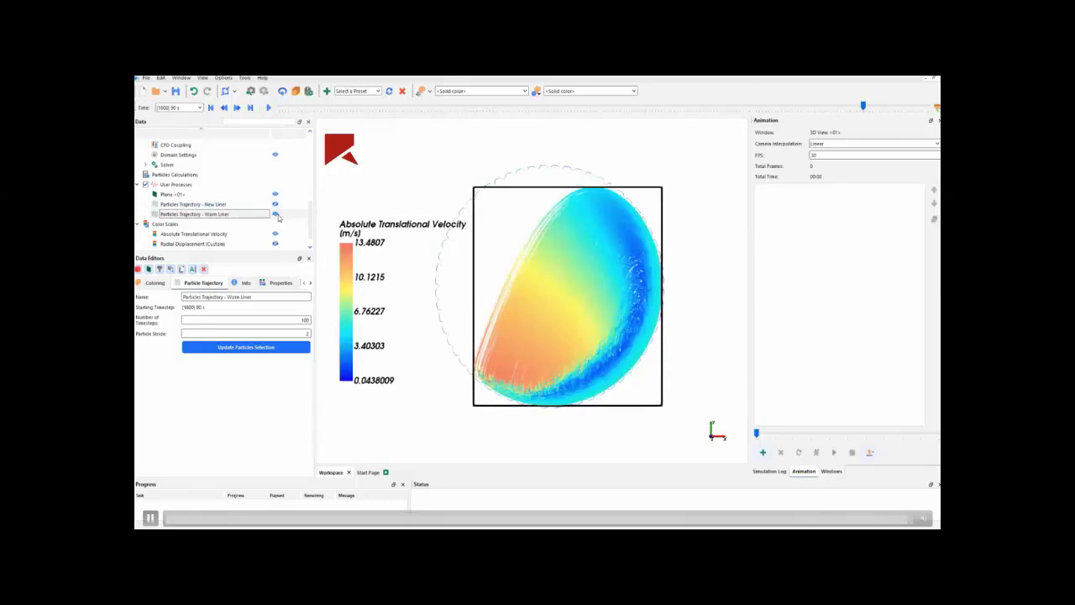
click(276, 214)
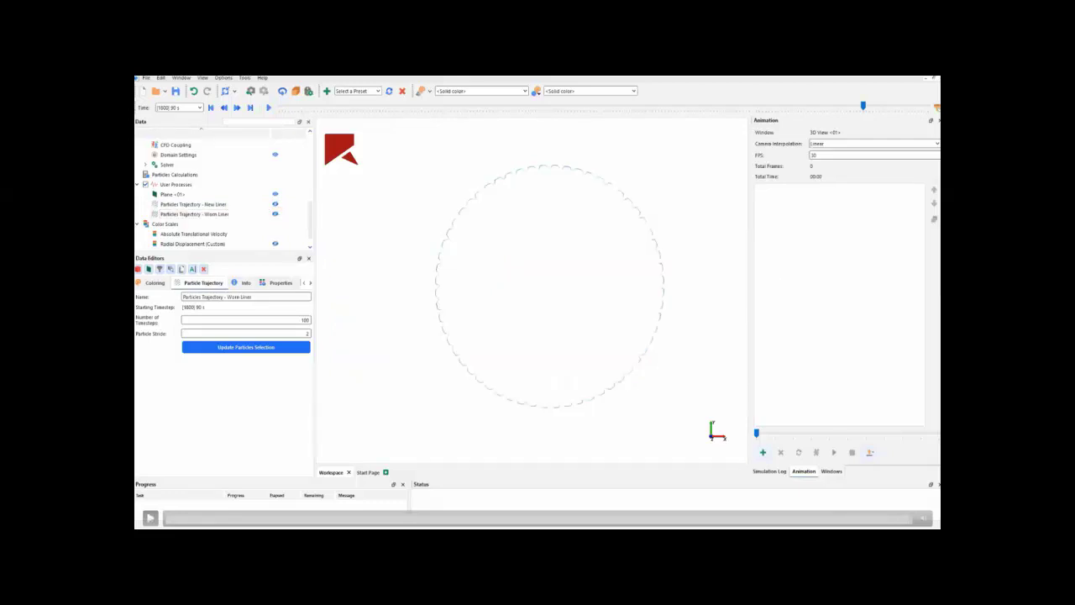